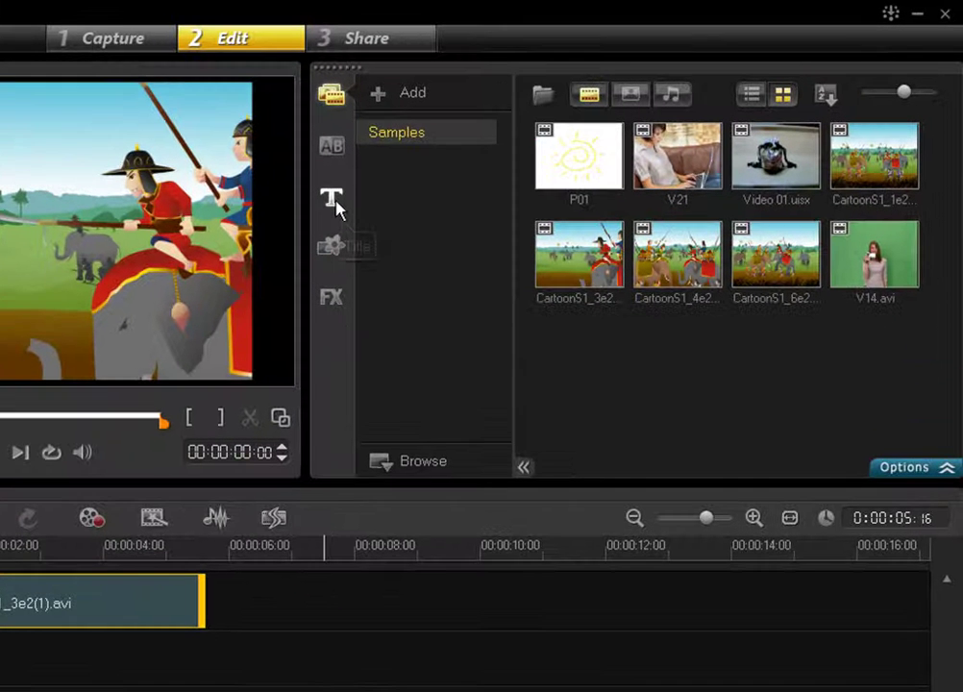
Add a title reading "ศึกชนช้าง" over the video at the start of the project
{"action": "left_click", "coordinate": [331, 199]}
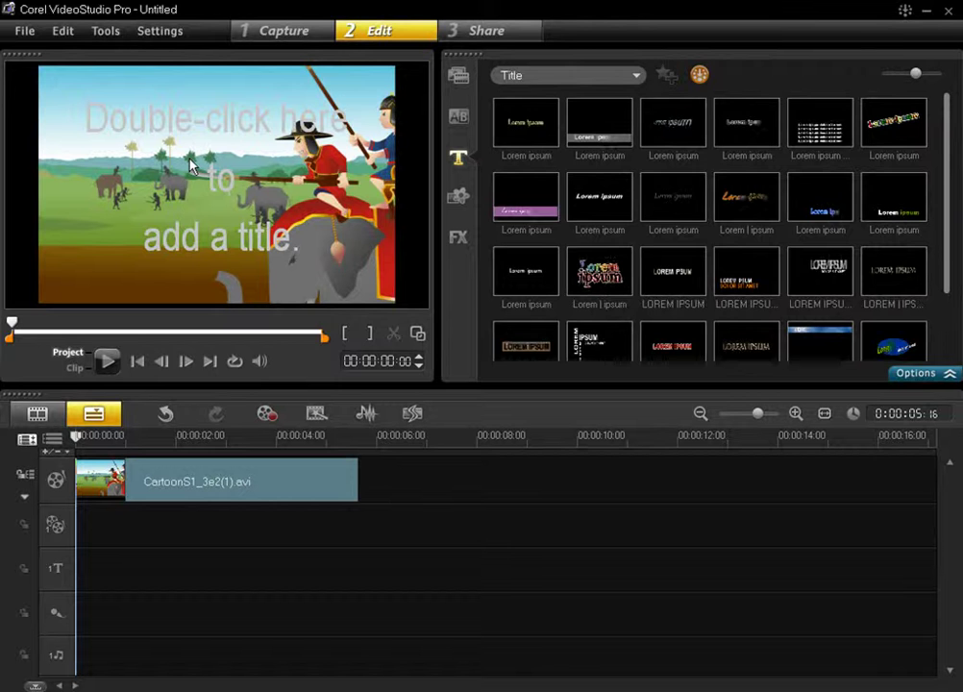
{"action": "double_click", "coordinate": [190, 165]}
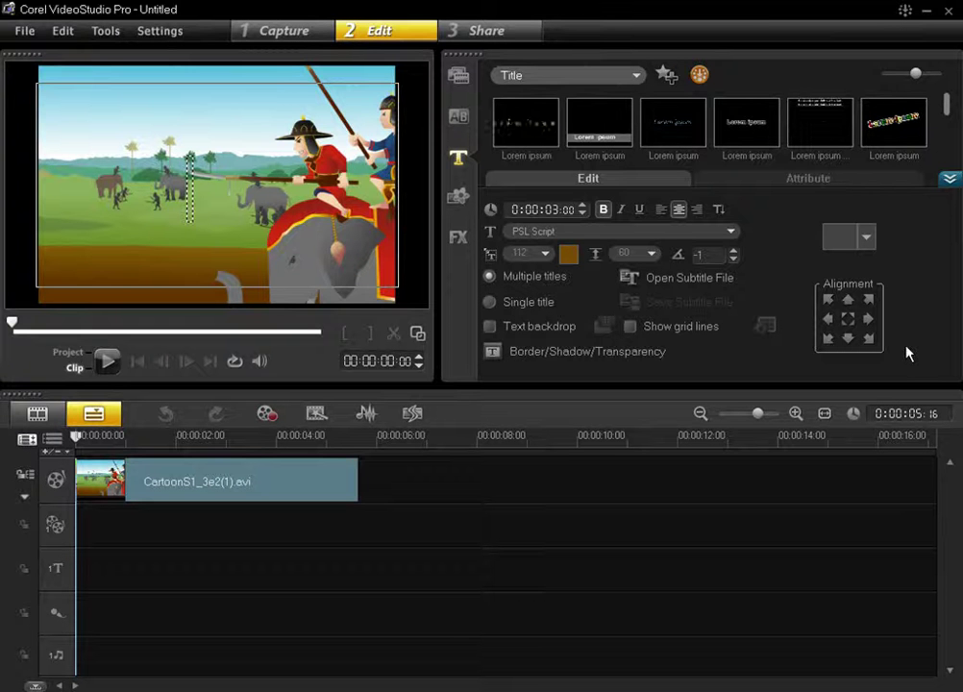
{"action": "type", "text": "ศึก"}
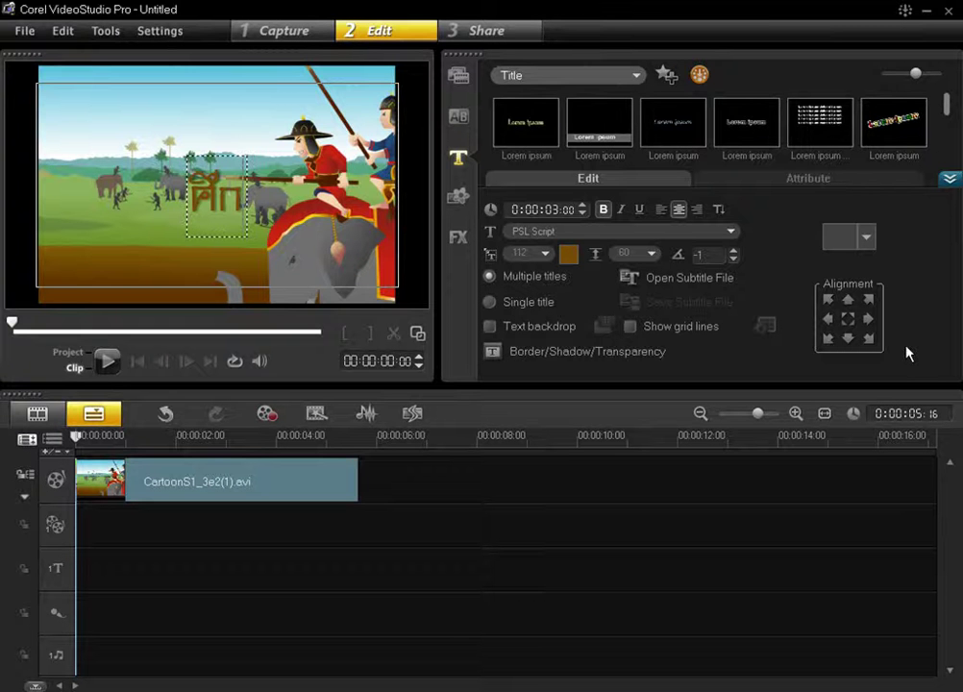
{"action": "type", "text": "ชนช้าง"}
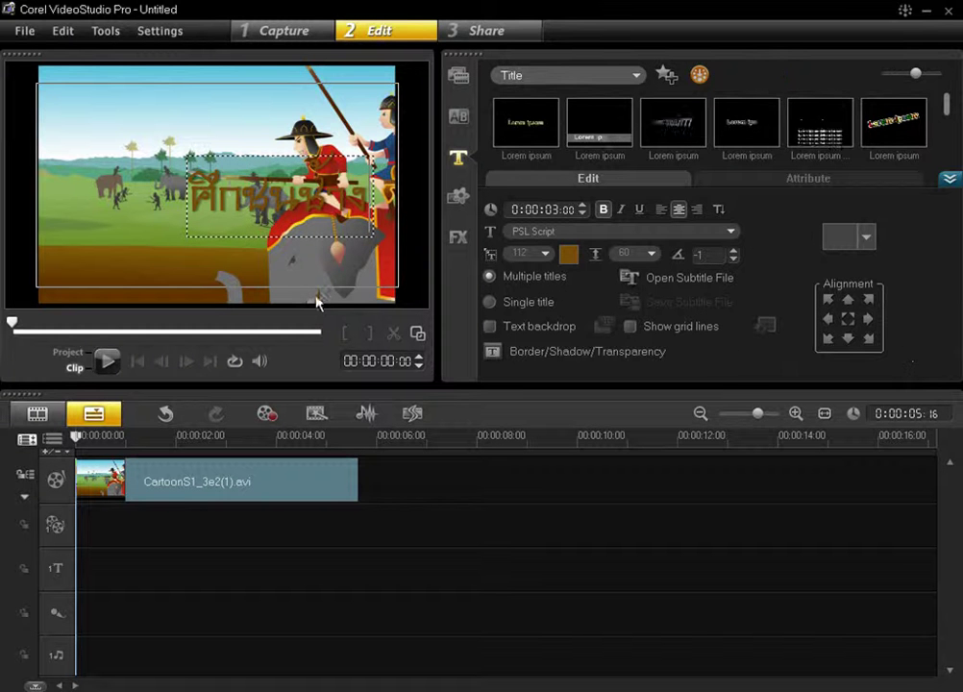
{"action": "left_click", "coordinate": [305, 267]}
Reposition the "ศึกชนช้าง" title in the sky area at the upper left of the video frame
{"action": "left_click_drag", "start_coordinate": [303, 211], "coordinate": [180, 142]}
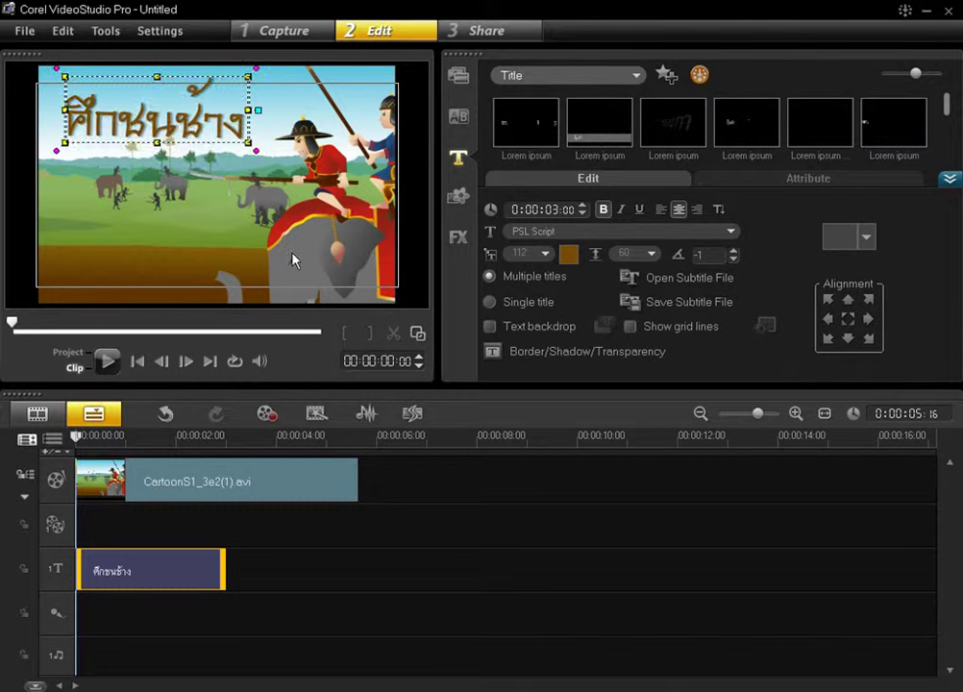
{"action": "left_click_drag", "start_coordinate": [180, 114], "coordinate": [201, 125]}
{"action": "left_click", "coordinate": [202, 125]}
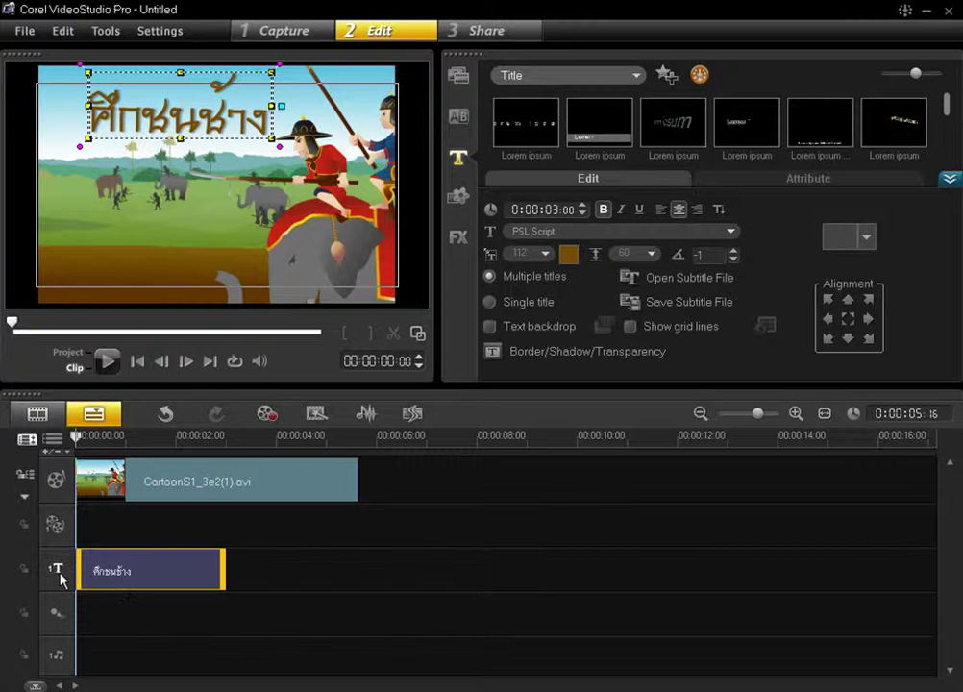
Move the title clip along its track so it starts at about 1 second, and scrub the start of the project
{"action": "left_click", "coordinate": [142, 574]}
{"action": "left_click_drag", "start_coordinate": [142, 574], "coordinate": [228, 581]}
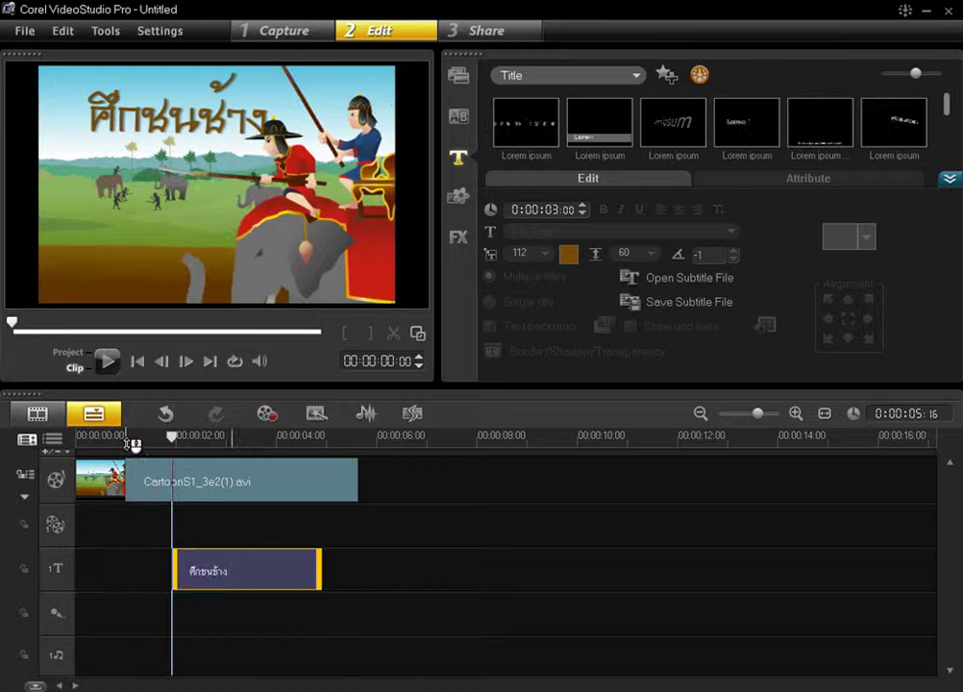
{"action": "mouse_move", "coordinate": [109, 439]}
{"action": "left_mouse_down"}
{"action": "mouse_move", "coordinate": [96, 439]}
{"action": "mouse_move", "coordinate": [275, 440]}
{"action": "mouse_move", "coordinate": [99, 453]}
{"action": "left_mouse_up"}
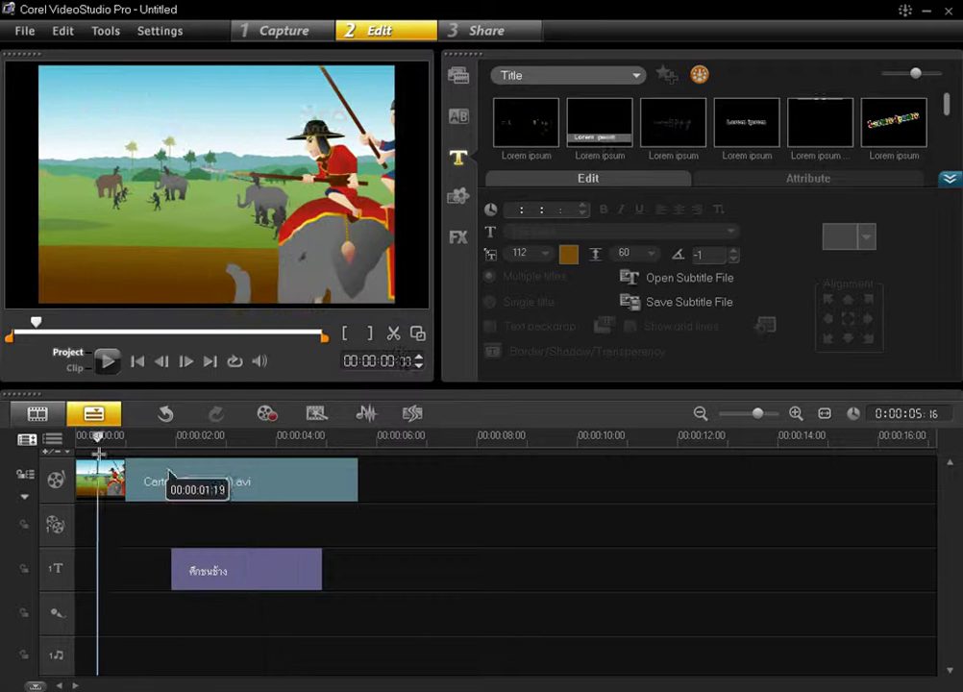
{"action": "left_click_drag", "start_coordinate": [243, 579], "coordinate": [196, 573]}
{"action": "left_click_drag", "start_coordinate": [142, 440], "coordinate": [83, 442]}
{"action": "left_click", "coordinate": [89, 466]}
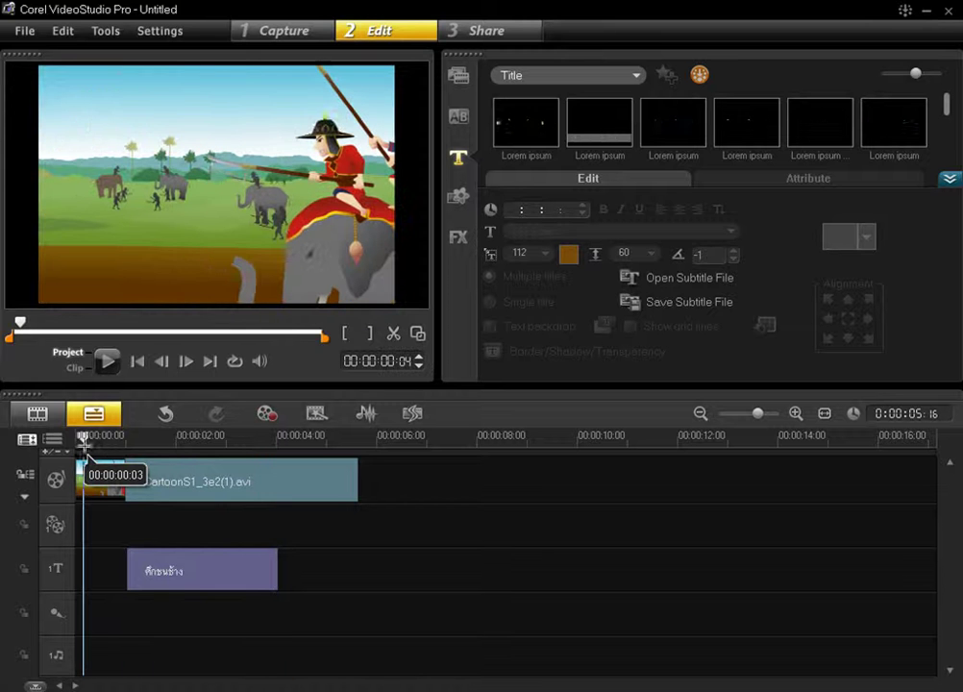
Recolour the title text red (#F3160A) with the Corel Color Picker and shift the title slightly left in the frame
{"action": "left_click", "coordinate": [197, 574]}
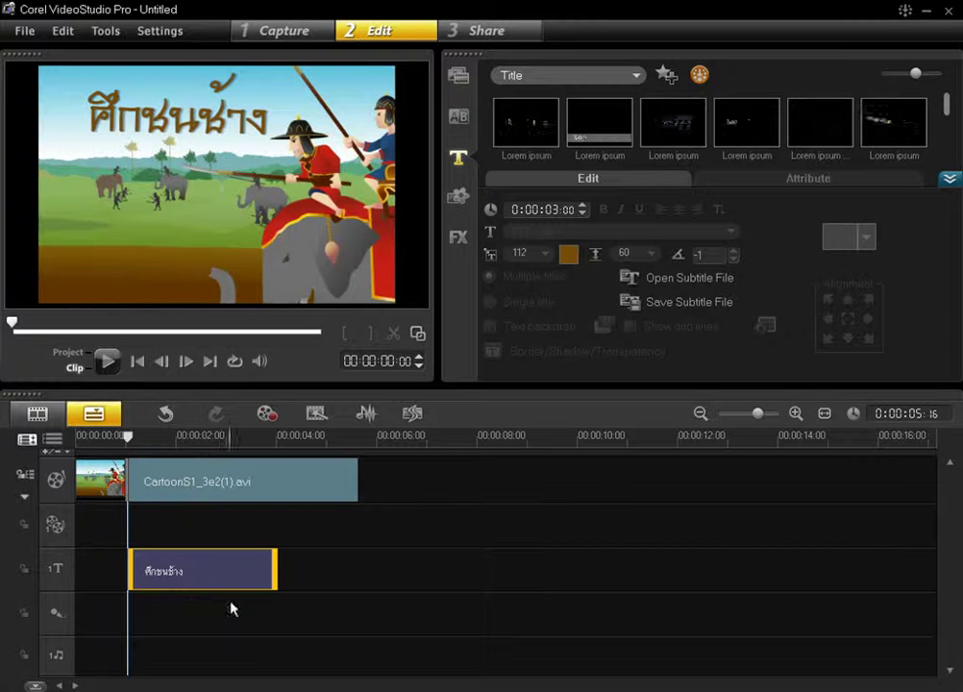
{"action": "left_click", "coordinate": [230, 171]}
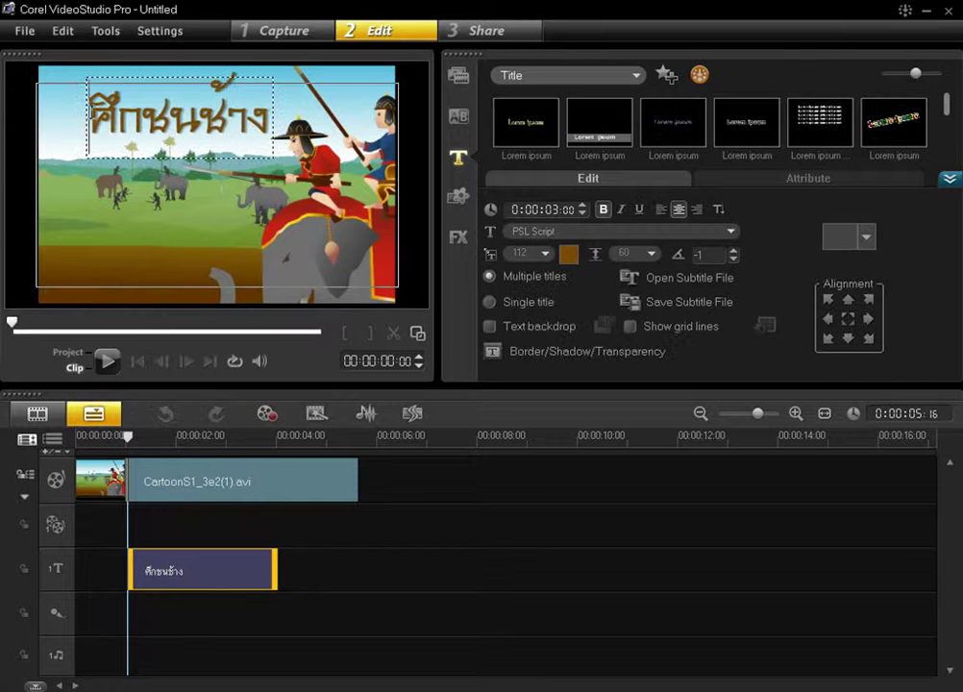
{"action": "left_click_drag", "start_coordinate": [89, 111], "coordinate": [270, 113]}
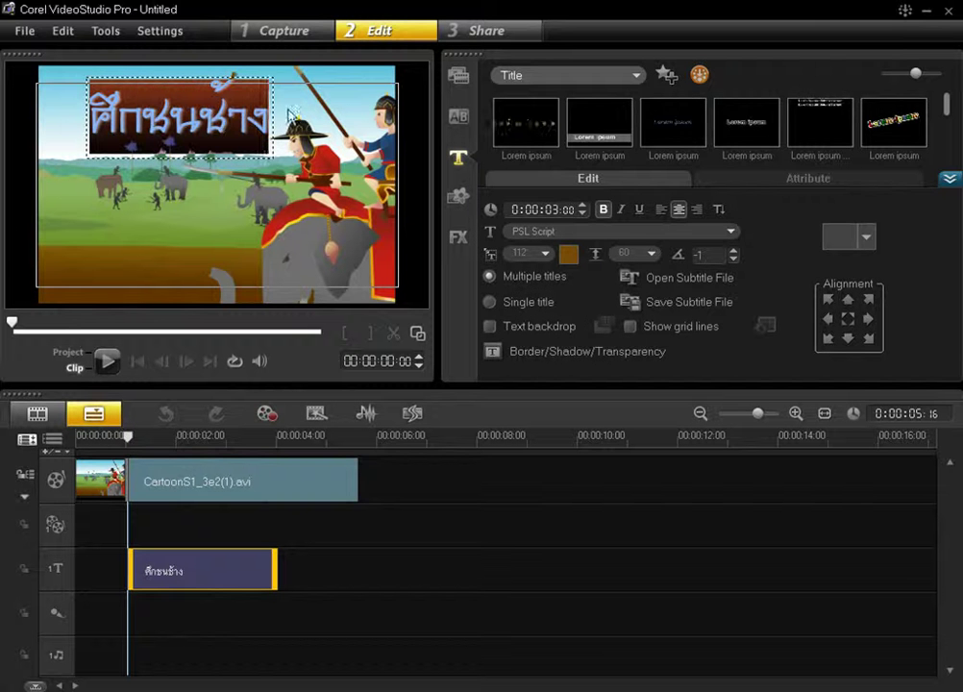
{"action": "left_click", "coordinate": [568, 255]}
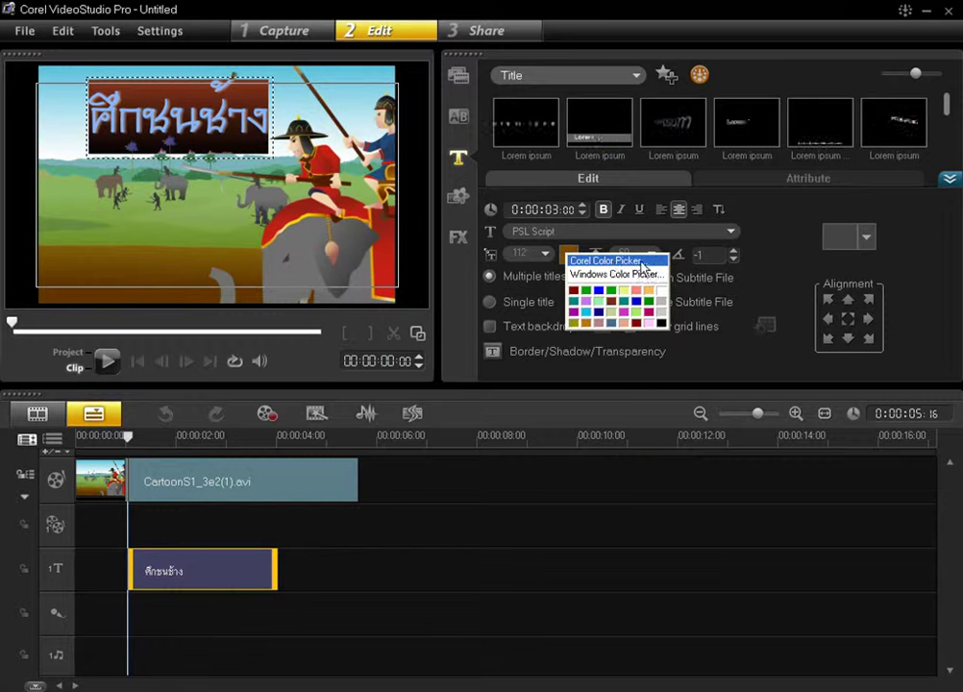
{"action": "left_click", "coordinate": [609, 261]}
{"action": "left_click_drag", "start_coordinate": [514, 196], "coordinate": [512, 167]}
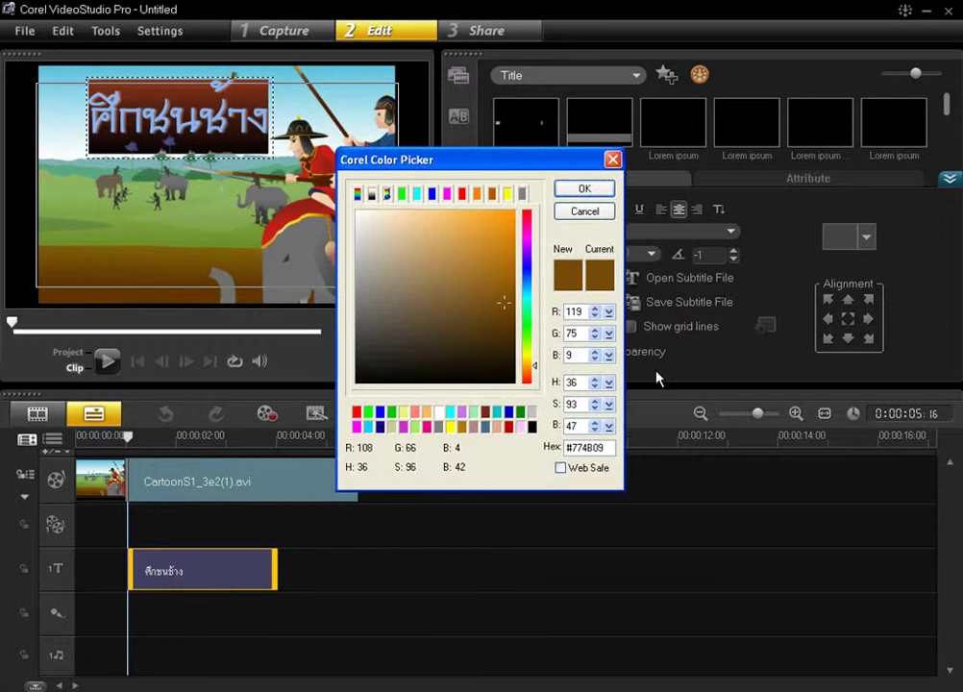
{"action": "left_click_drag", "start_coordinate": [529, 365], "coordinate": [529, 382]}
{"action": "left_click", "coordinate": [509, 218]}
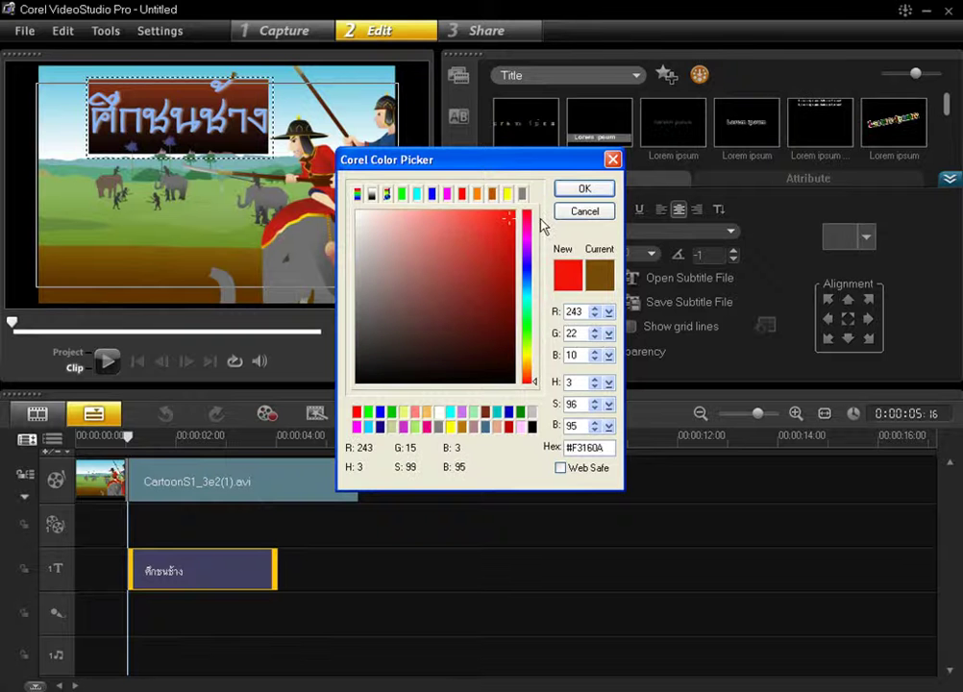
{"action": "left_click", "coordinate": [602, 189]}
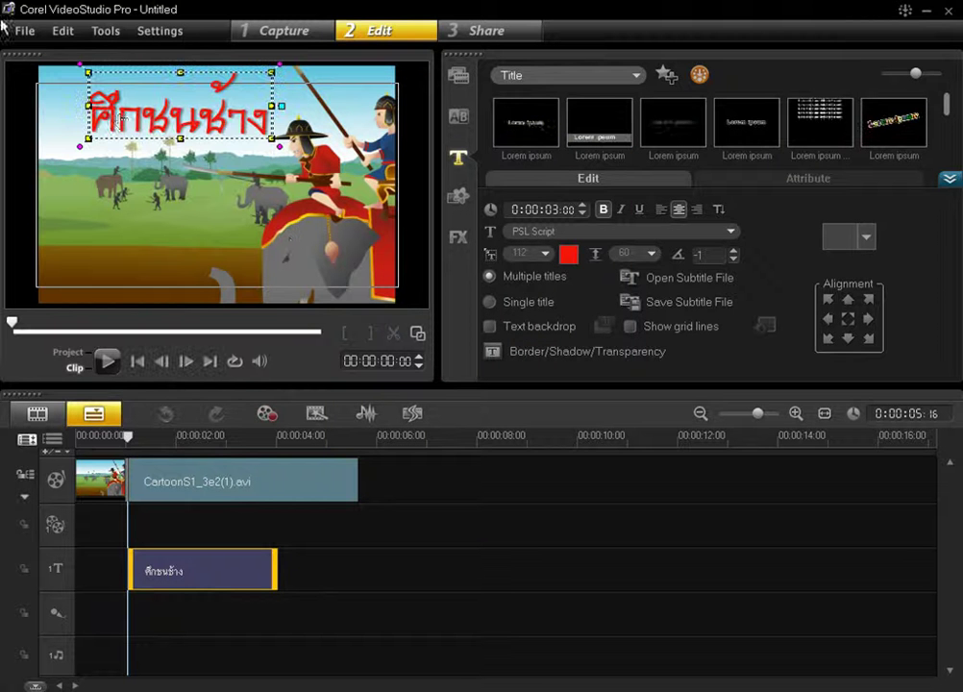
{"action": "left_click_drag", "start_coordinate": [242, 140], "coordinate": [233, 140]}
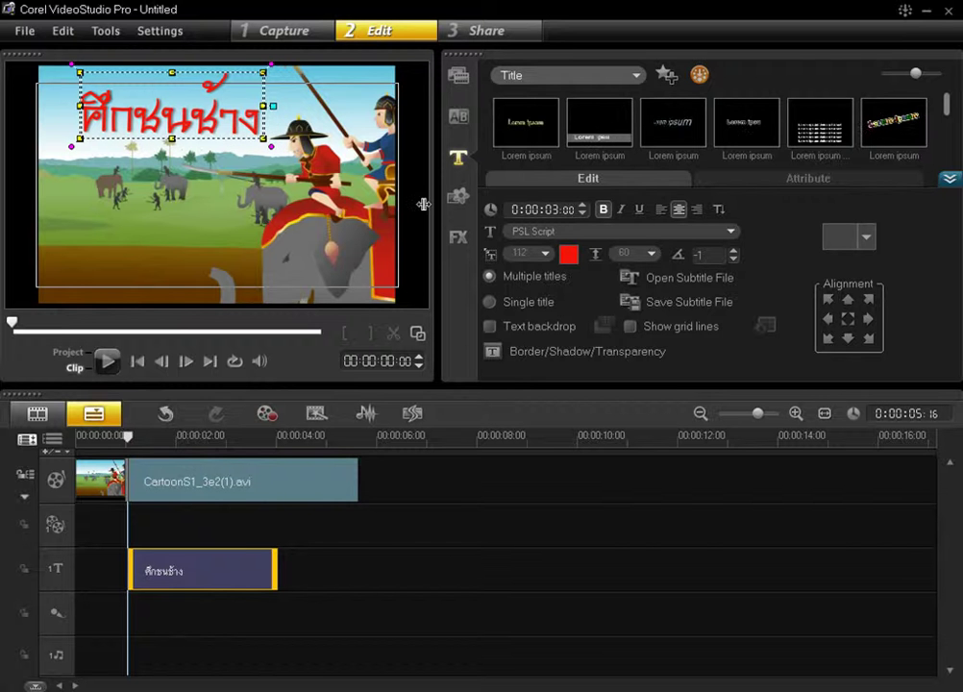
Try italic, non-bold and left-aligned formatting on the title, restoring bold, upright and centred text
{"action": "left_click", "coordinate": [622, 210]}
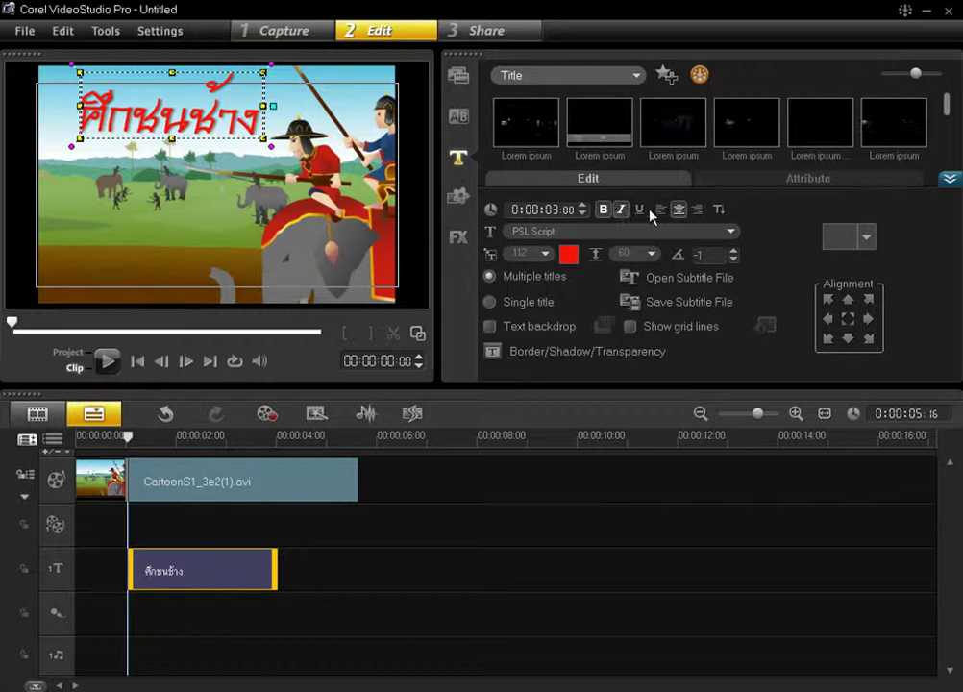
{"action": "left_click", "coordinate": [621, 209]}
{"action": "left_click", "coordinate": [605, 211]}
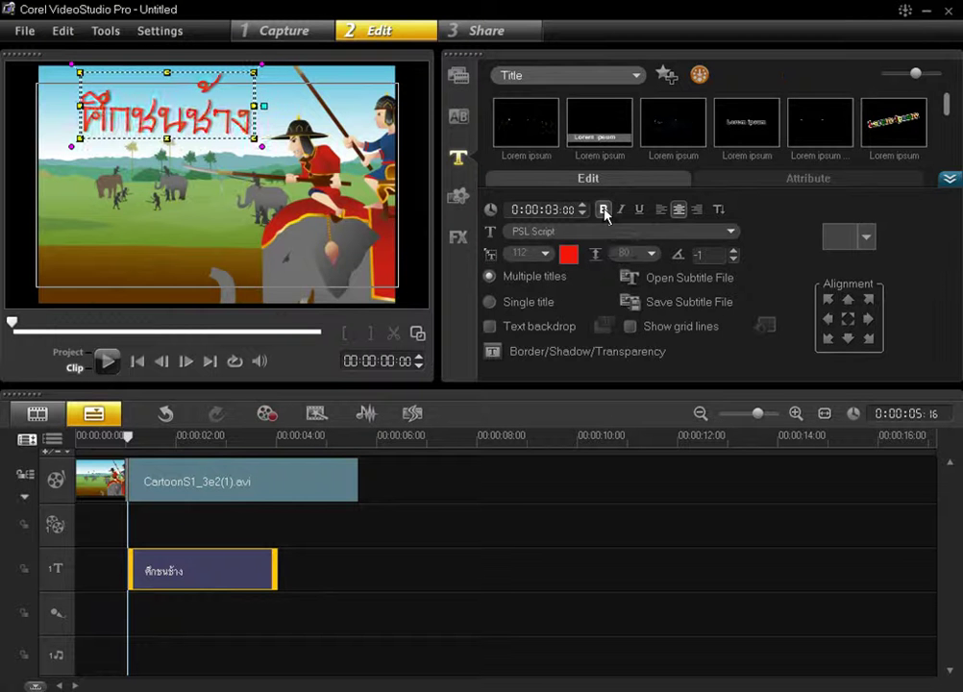
{"action": "left_click", "coordinate": [604, 210]}
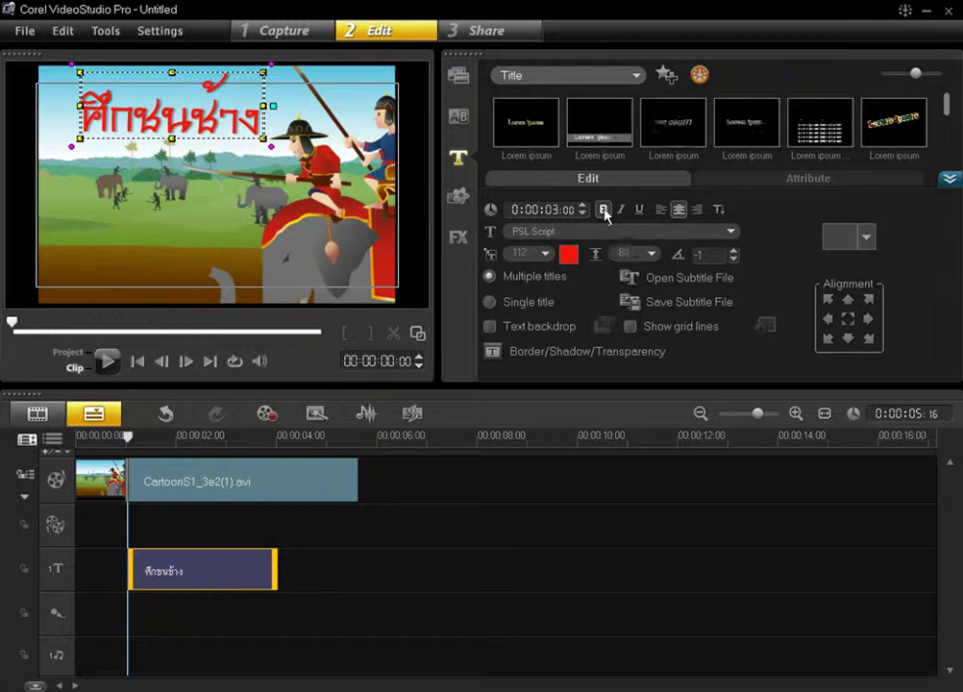
{"action": "left_click", "coordinate": [660, 210]}
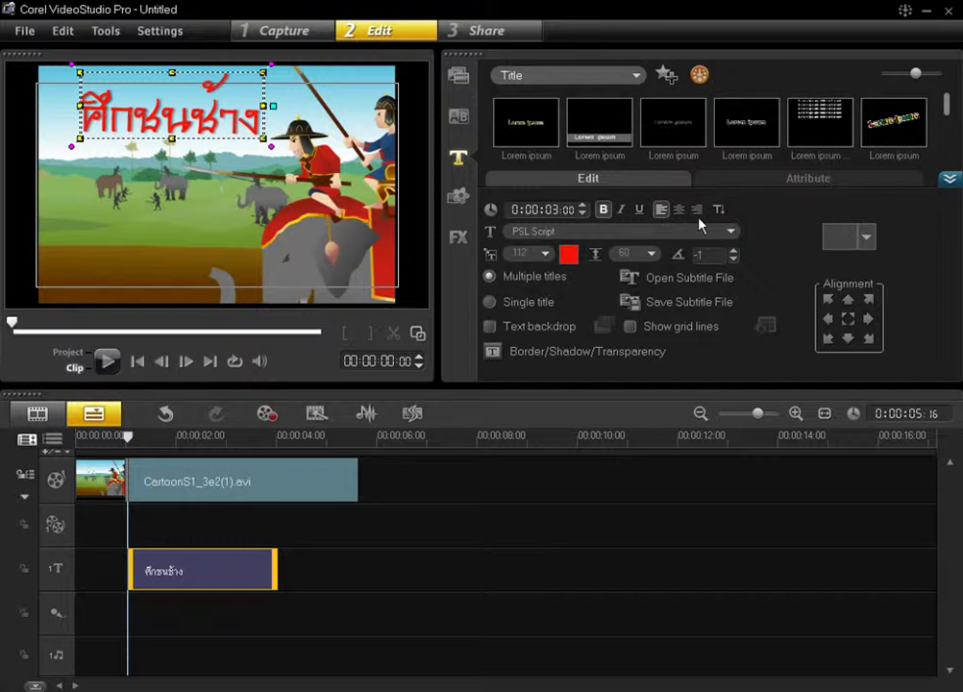
{"action": "left_click", "coordinate": [679, 209]}
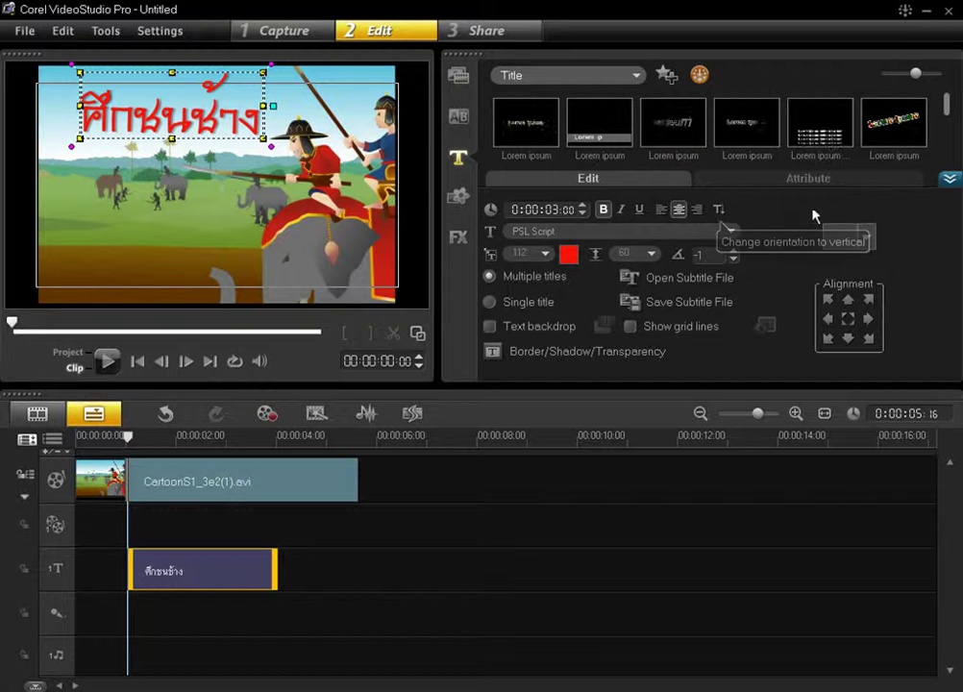
Convert the title to Single title mode, try left and right alignment, and leave the text centred
{"action": "left_click", "coordinate": [543, 303]}
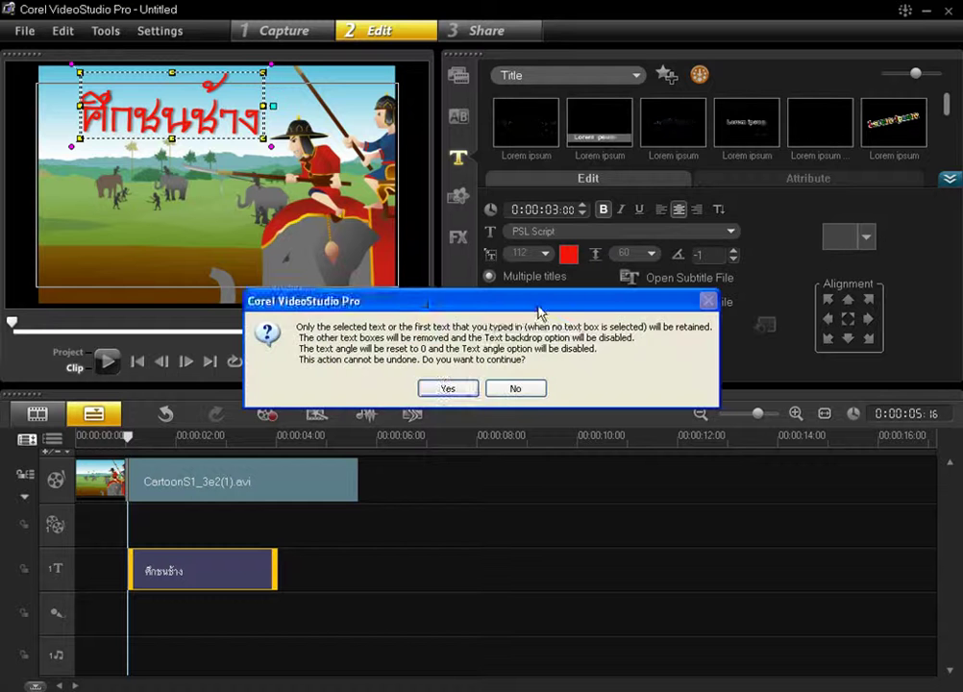
{"action": "left_click", "coordinate": [447, 389]}
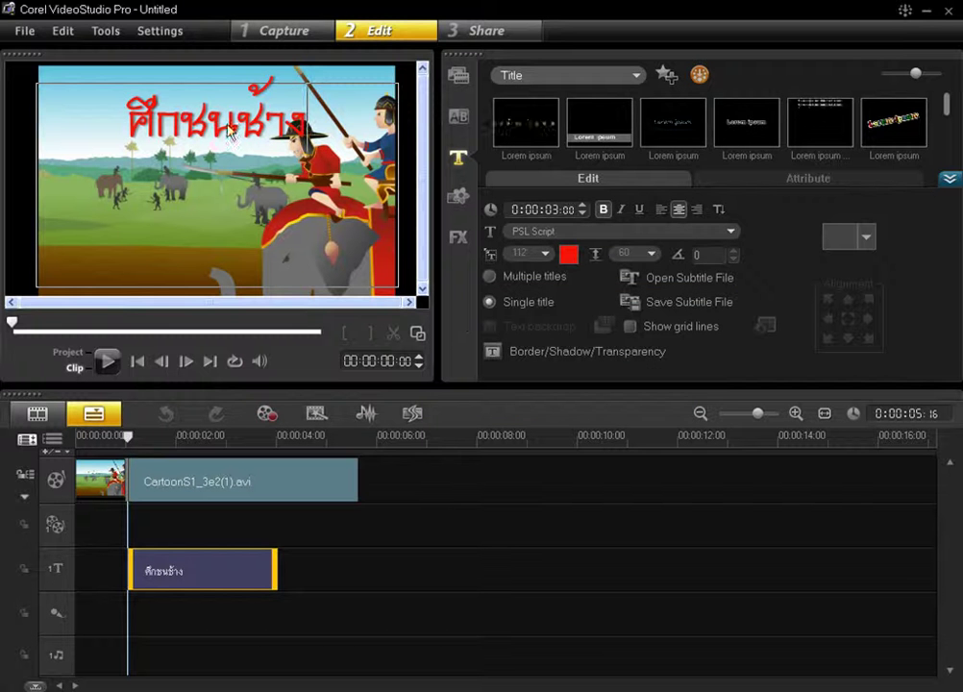
{"action": "left_click", "coordinate": [662, 210]}
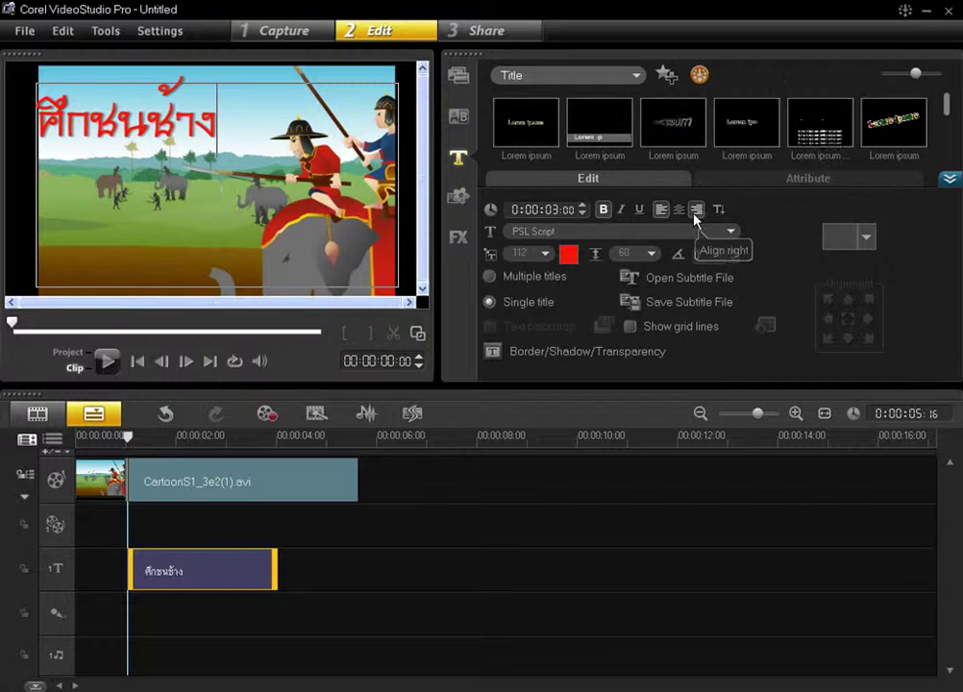
{"action": "left_click", "coordinate": [692, 211]}
{"action": "left_click", "coordinate": [678, 209]}
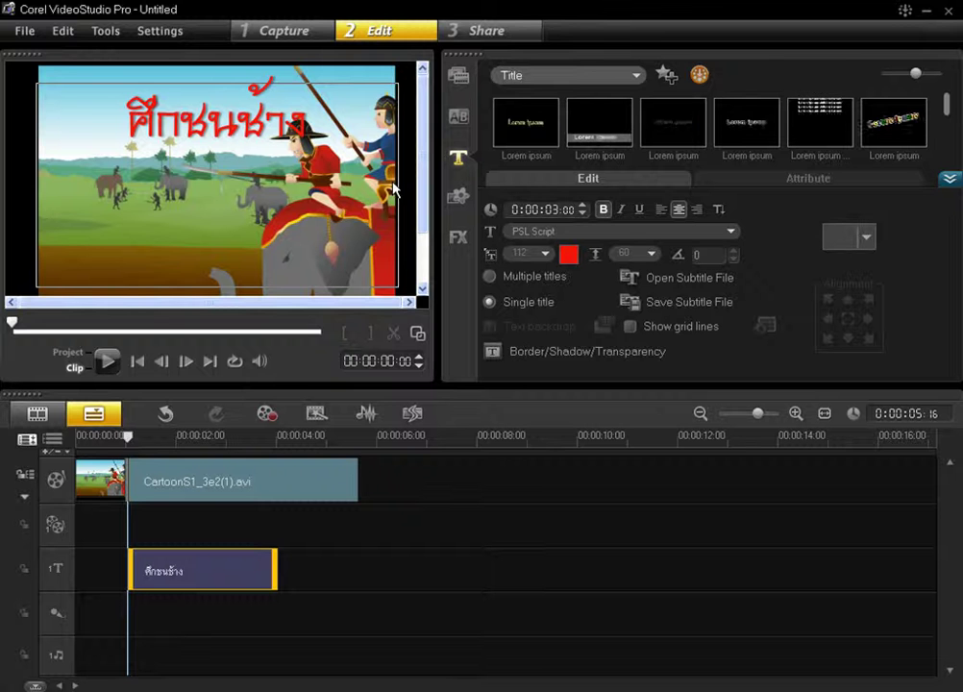
Add a second title line reading "พ่อขุนรามคำแหง" below "ศึกชนช้าง"
{"action": "key", "text": "Return"}
{"action": "type", "text": "พ่อ"}
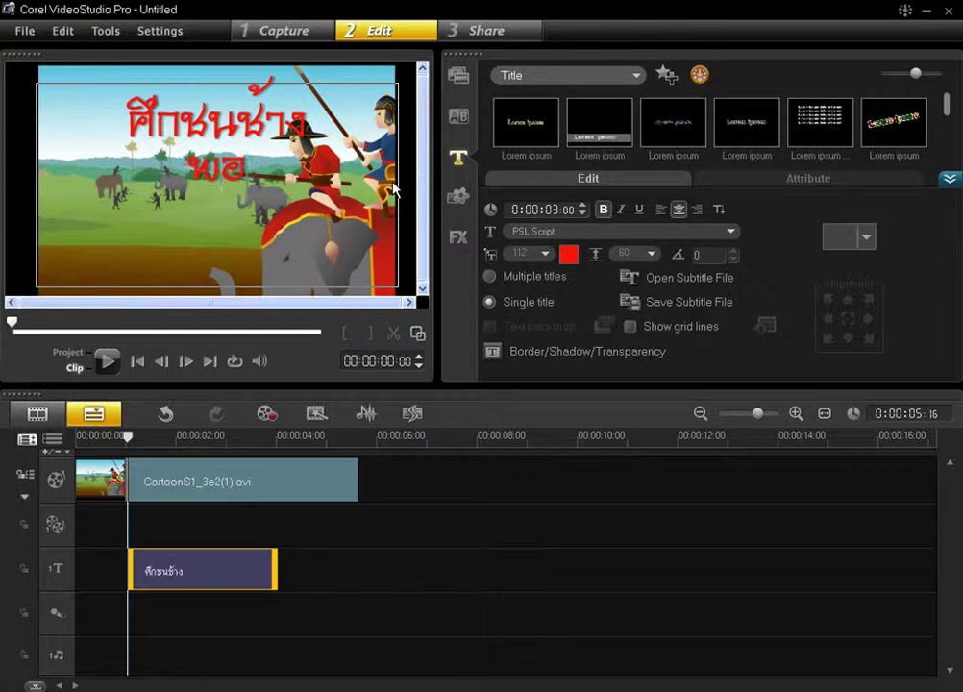
{"action": "type", "text": "ขุน"}
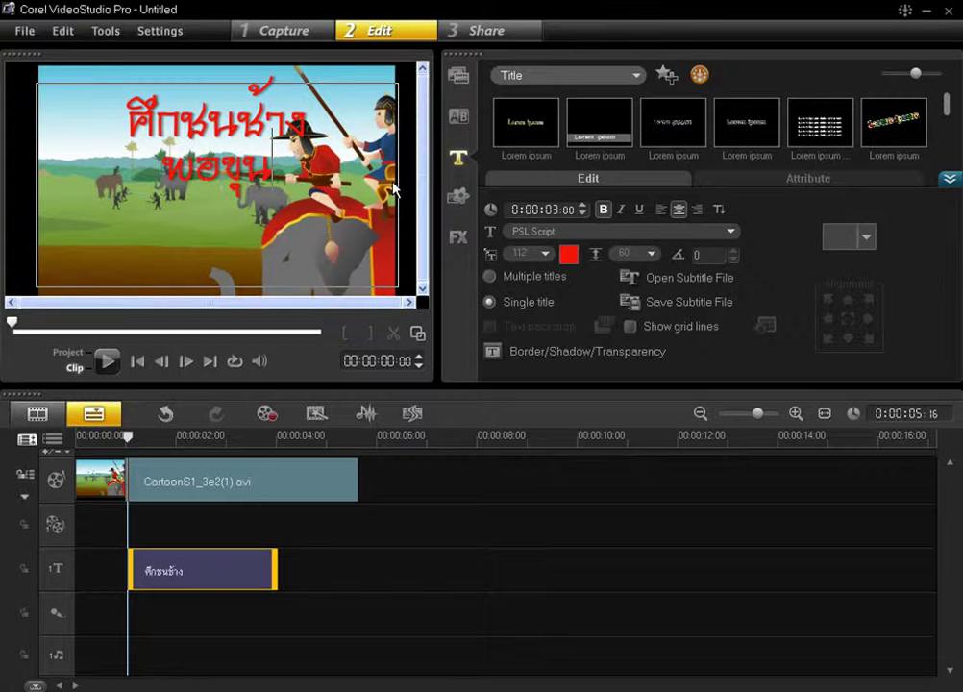
{"action": "type", "text": "รามคำแหง"}
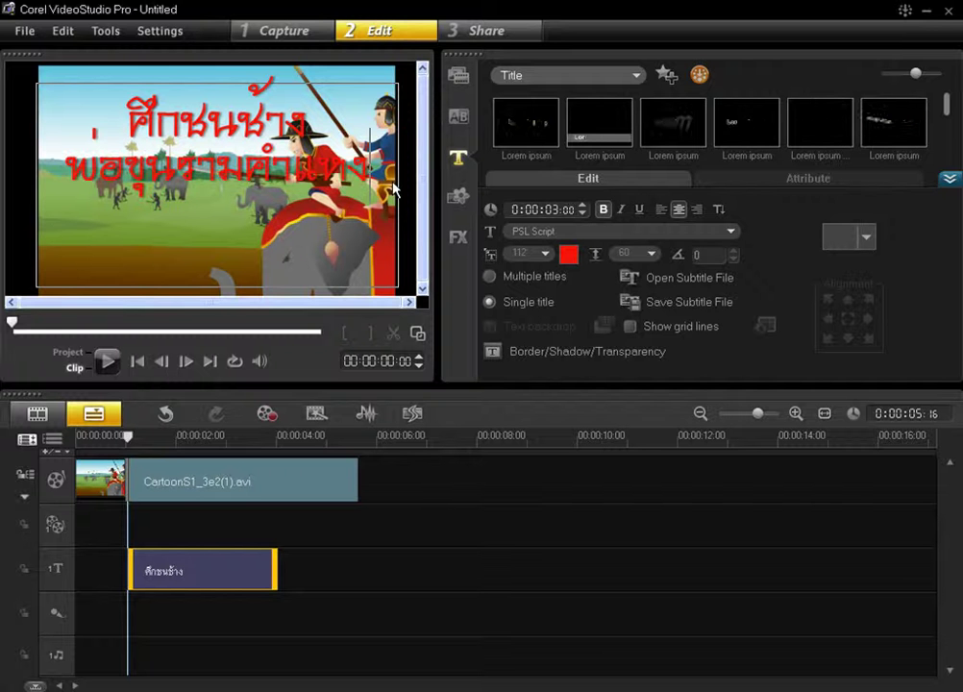
Reduce the second title line "พ่อขุนรามคำแหง" to font size 68, trying sizes 78 and 72 first
{"action": "left_click_drag", "start_coordinate": [392, 186], "coordinate": [69, 165]}
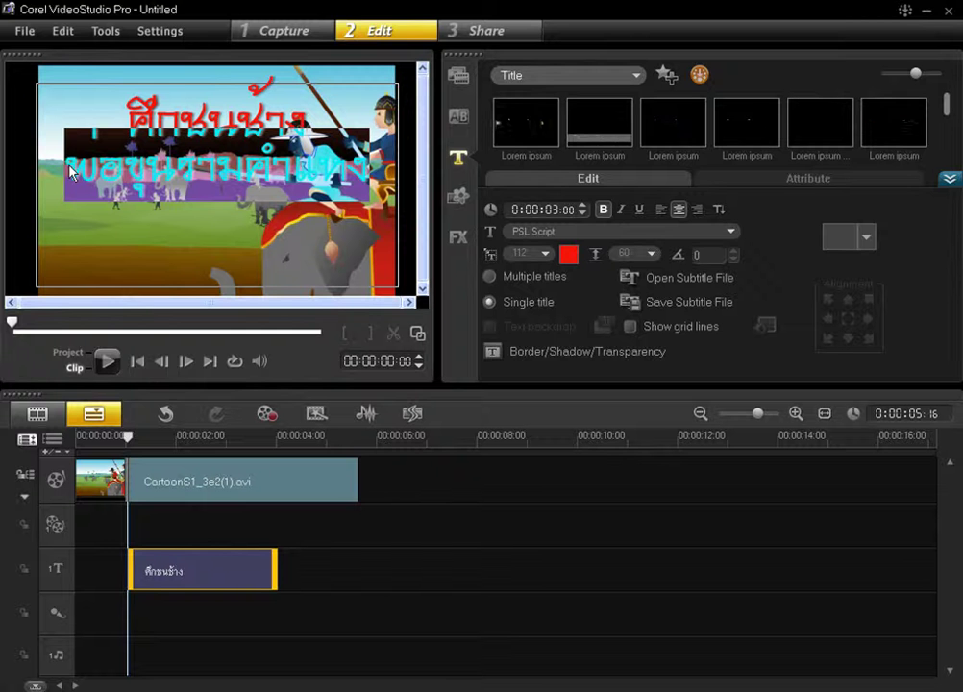
{"action": "left_click", "coordinate": [545, 254]}
{"action": "scroll", "coordinate": [553, 313], "scroll_direction": "up", "scroll_amount": 10}
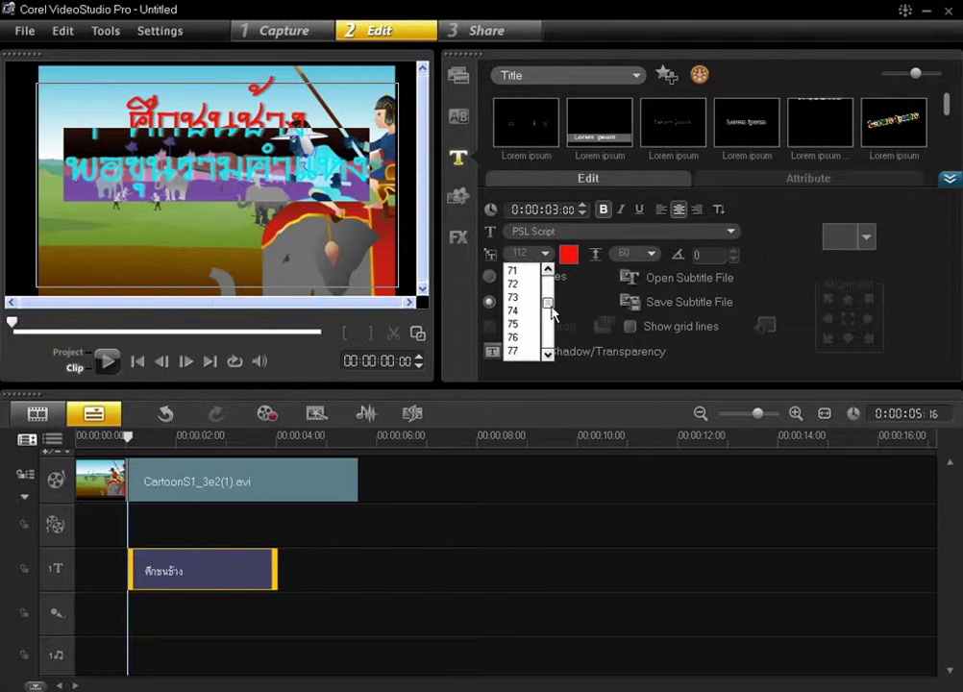
{"action": "scroll", "coordinate": [552, 308], "scroll_direction": "down", "scroll_amount": 4}
{"action": "left_click", "coordinate": [520, 303]}
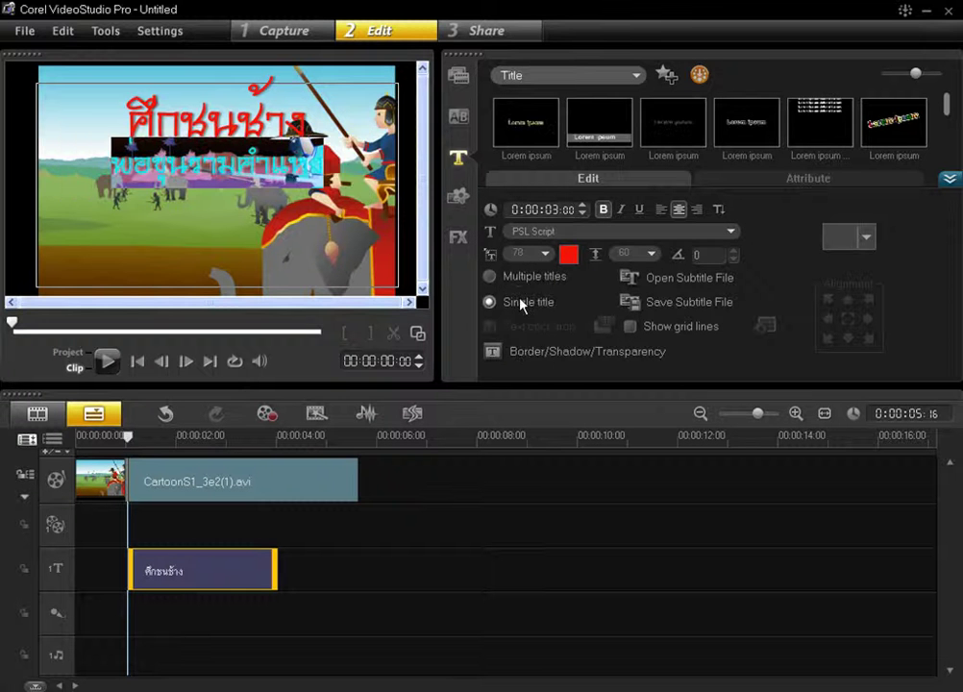
{"action": "left_click", "coordinate": [545, 254]}
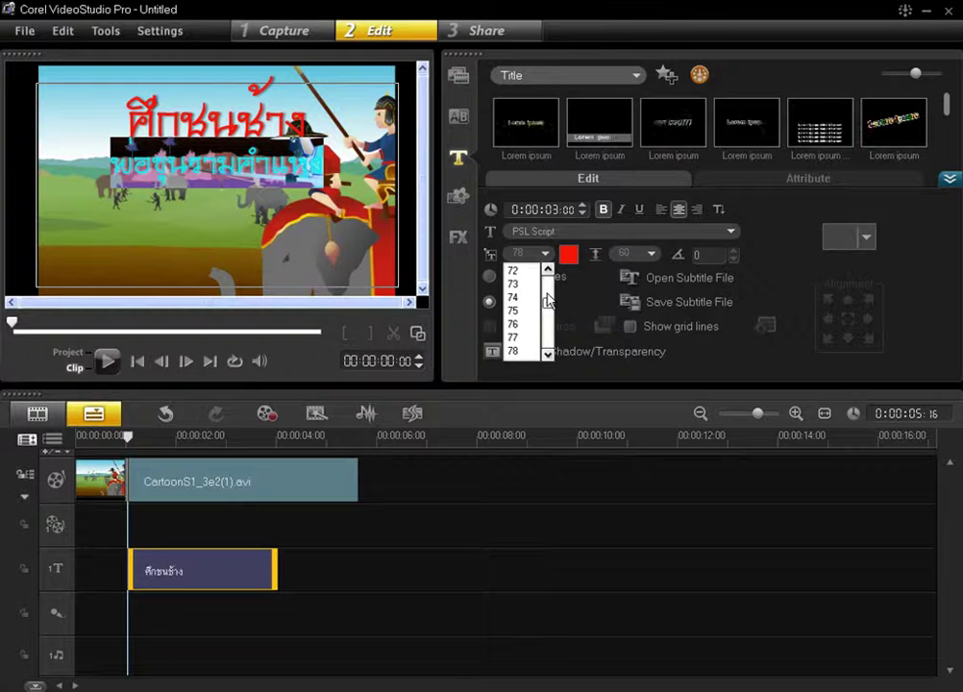
{"action": "left_click", "coordinate": [532, 271]}
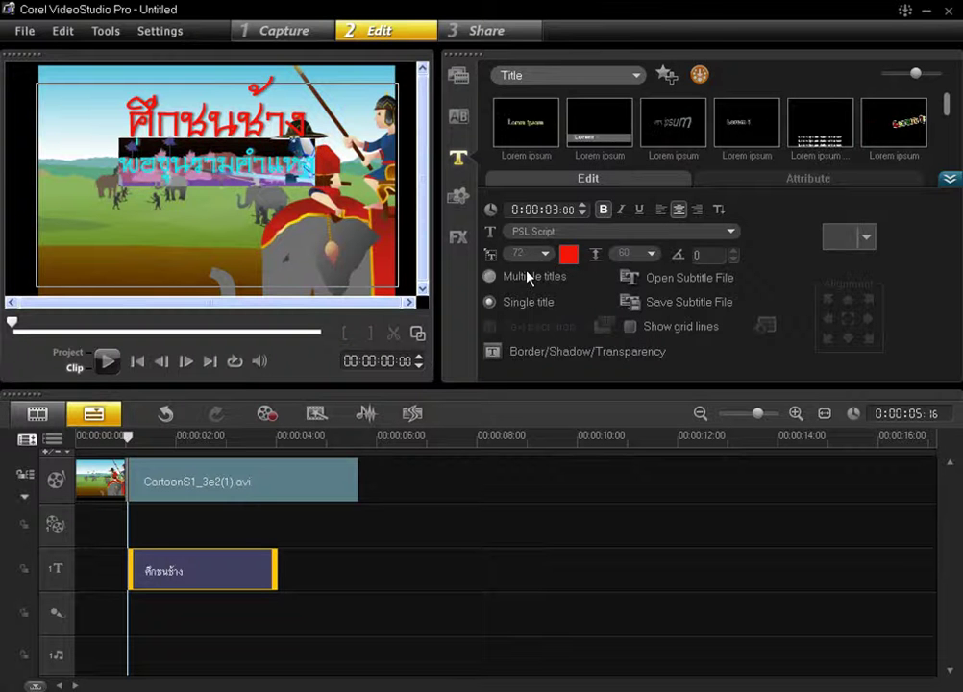
{"action": "left_click", "coordinate": [552, 256]}
{"action": "scroll", "coordinate": [533, 302], "scroll_direction": "up", "scroll_amount": 2}
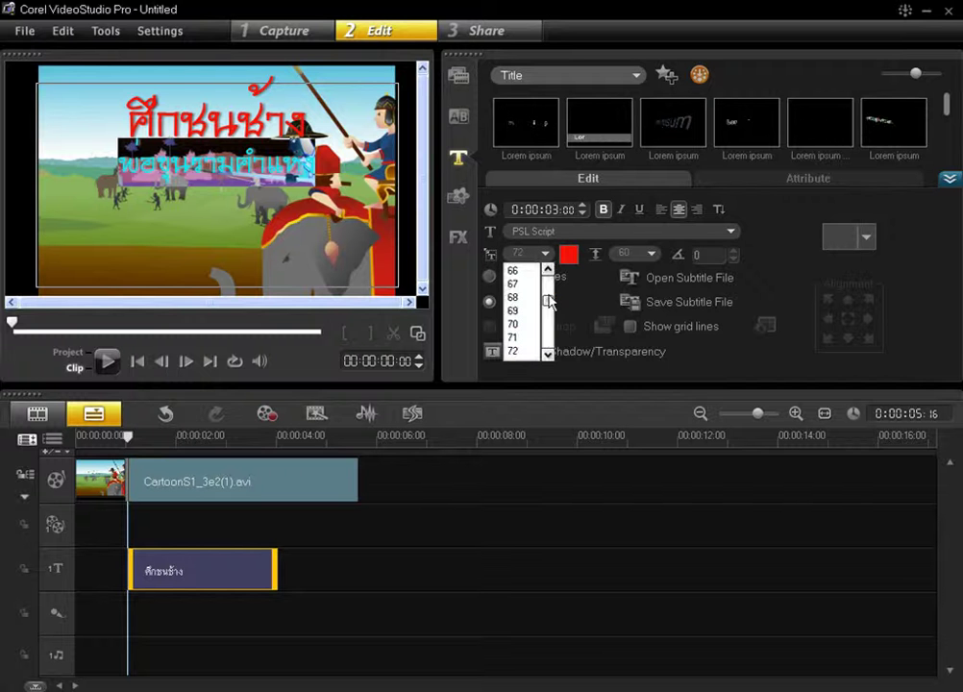
{"action": "left_click", "coordinate": [522, 300]}
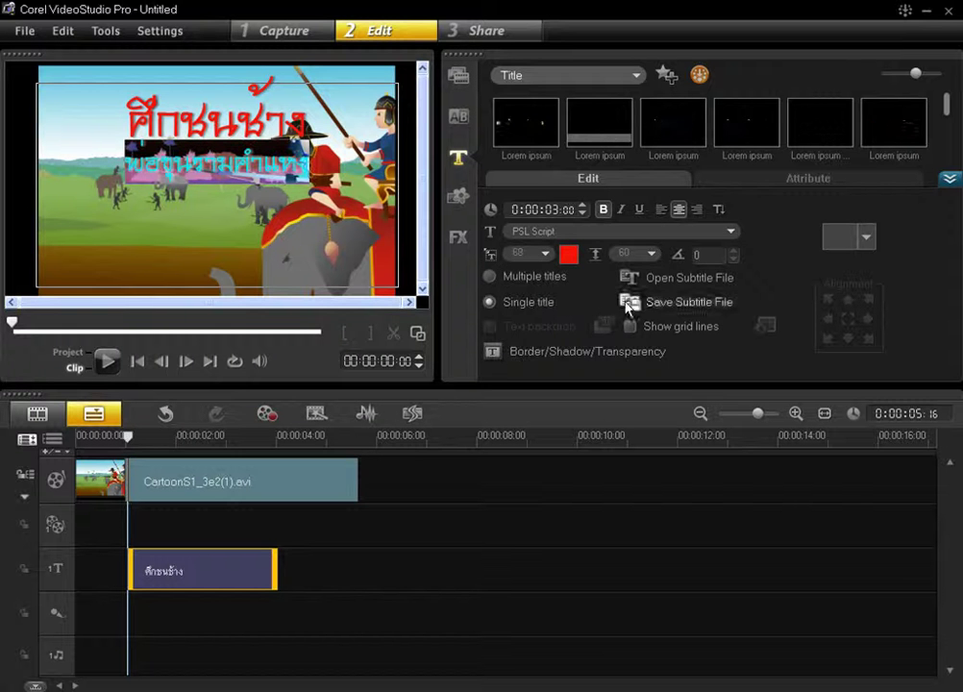
Recolour the second title line dark brown with the Corel Color Picker
{"action": "left_click", "coordinate": [569, 257]}
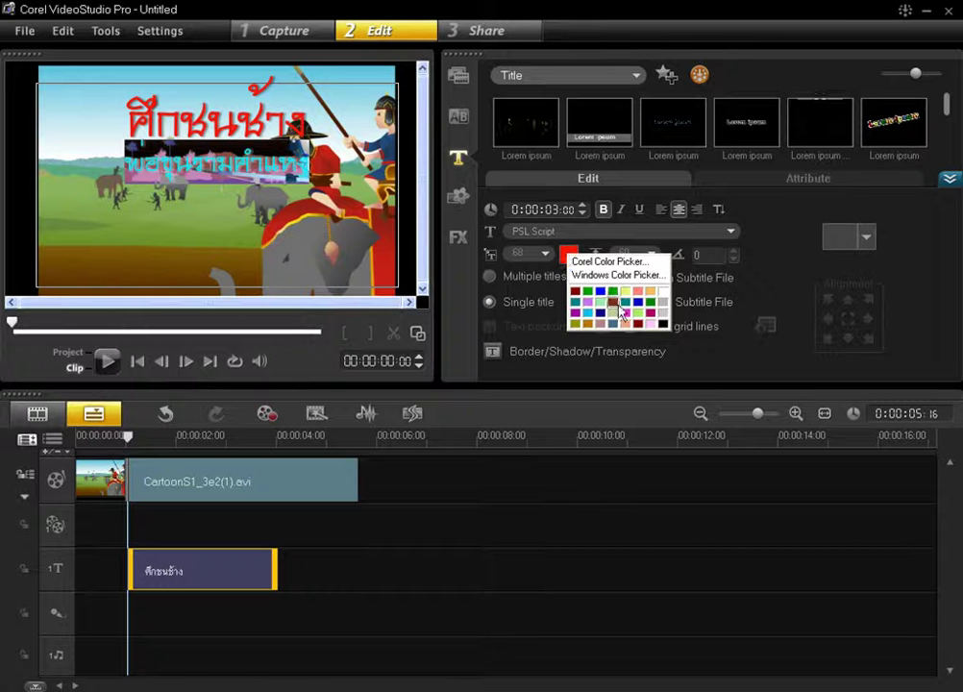
{"action": "left_click", "coordinate": [601, 261]}
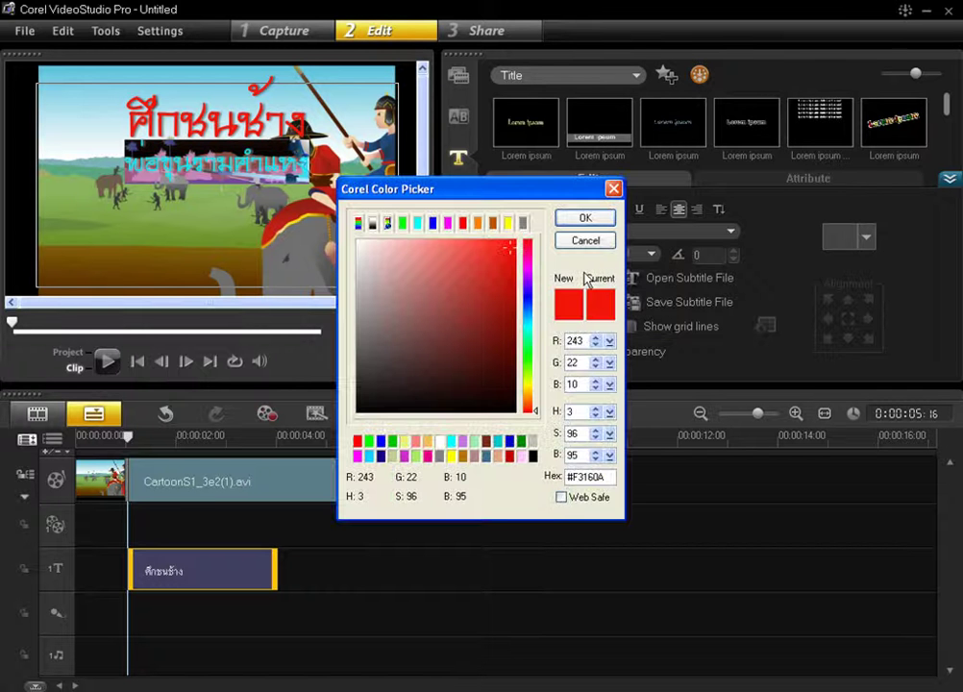
{"action": "left_click", "coordinate": [467, 455]}
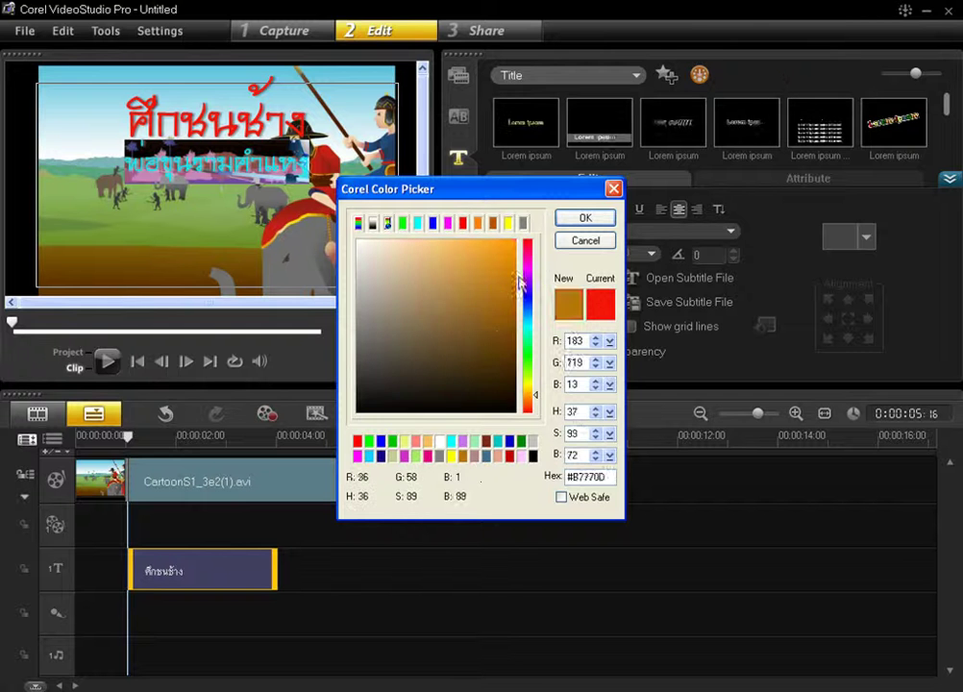
{"action": "left_click", "coordinate": [501, 327]}
{"action": "left_click", "coordinate": [505, 337]}
{"action": "left_click", "coordinate": [594, 219]}
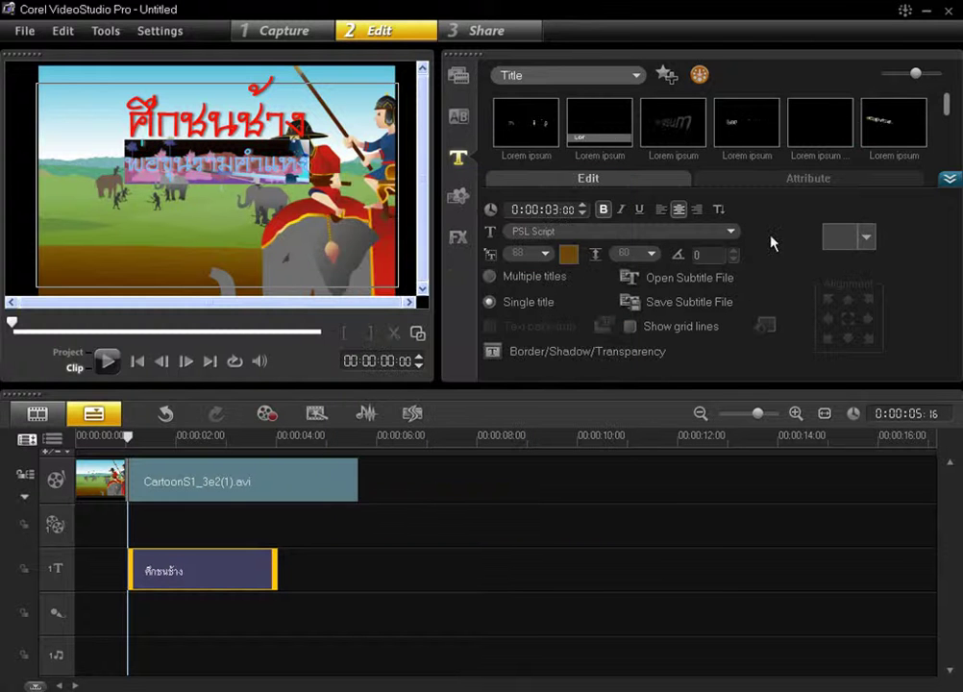
Try a line spacing of 100 on the second title line and restore the spacing to 60
{"action": "left_click", "coordinate": [657, 254]}
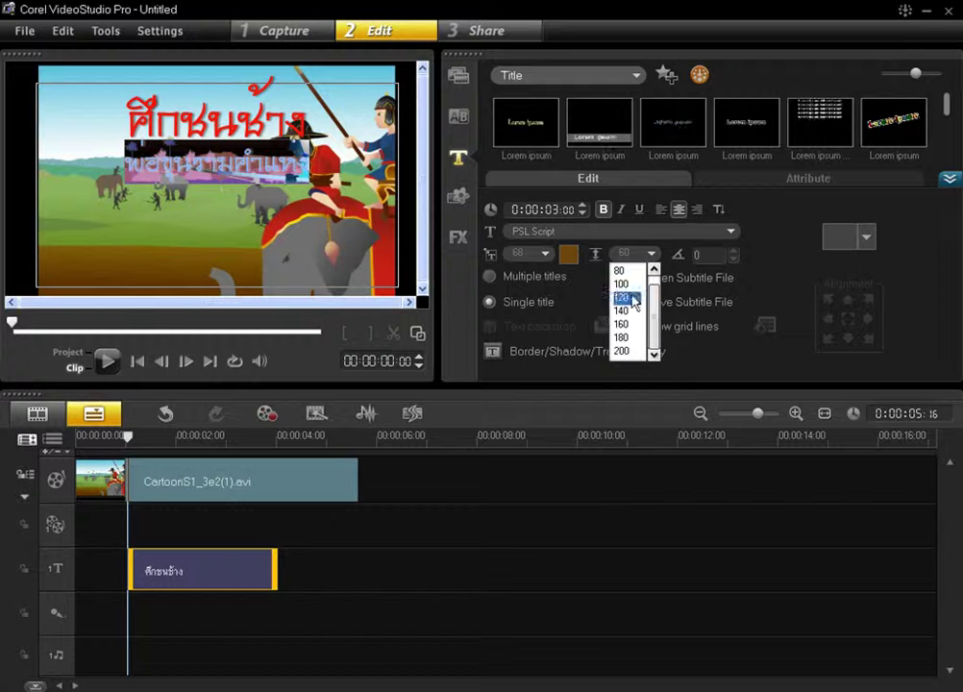
{"action": "left_click", "coordinate": [622, 283]}
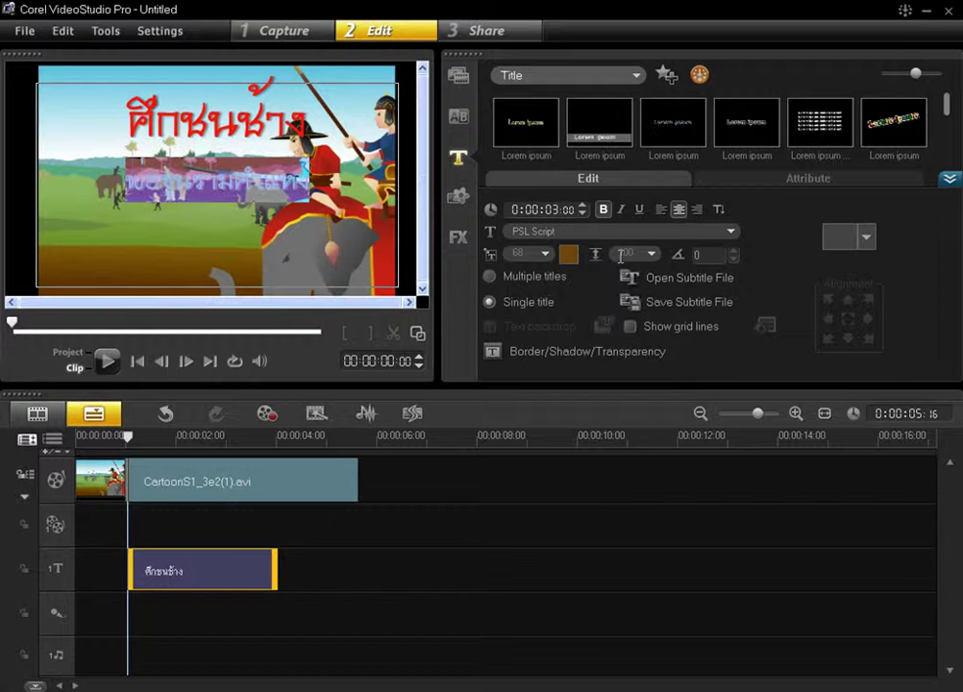
{"action": "left_click", "coordinate": [651, 255]}
{"action": "scroll", "coordinate": [630, 288], "scroll_direction": "up", "scroll_amount": 1}
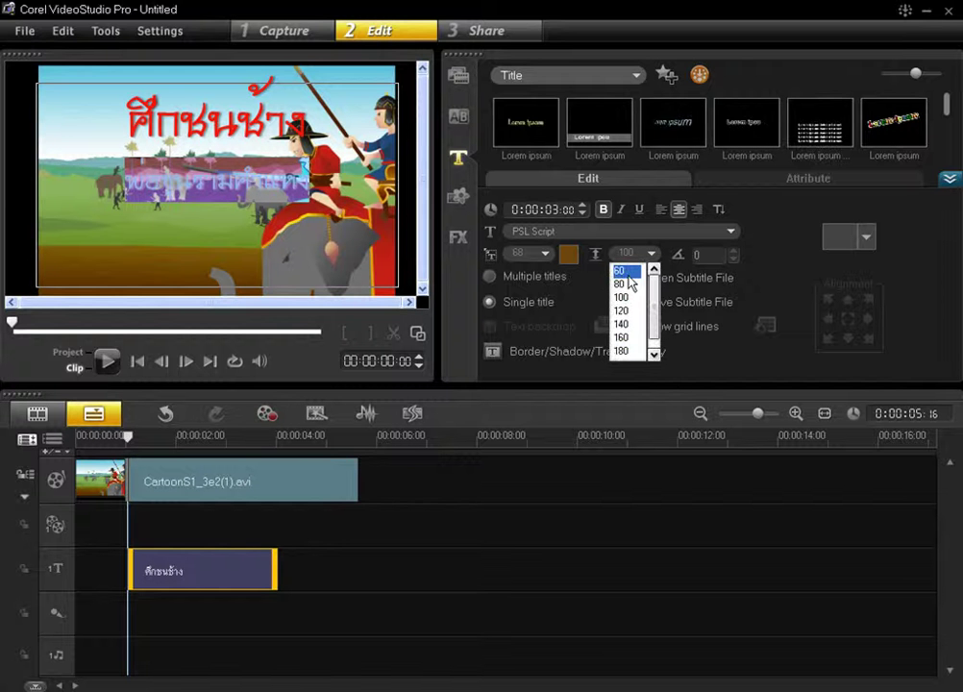
{"action": "left_click", "coordinate": [629, 272]}
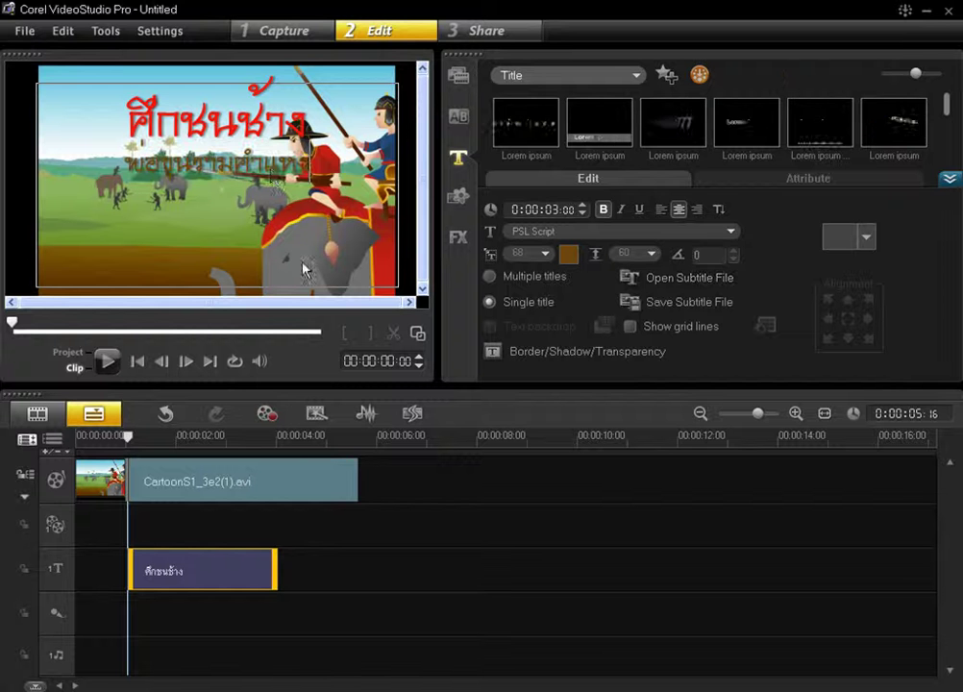
Convert the title to Multiple titles mode and move the two-line text block to the upper-left part of the video frame
{"action": "left_click", "coordinate": [230, 123]}
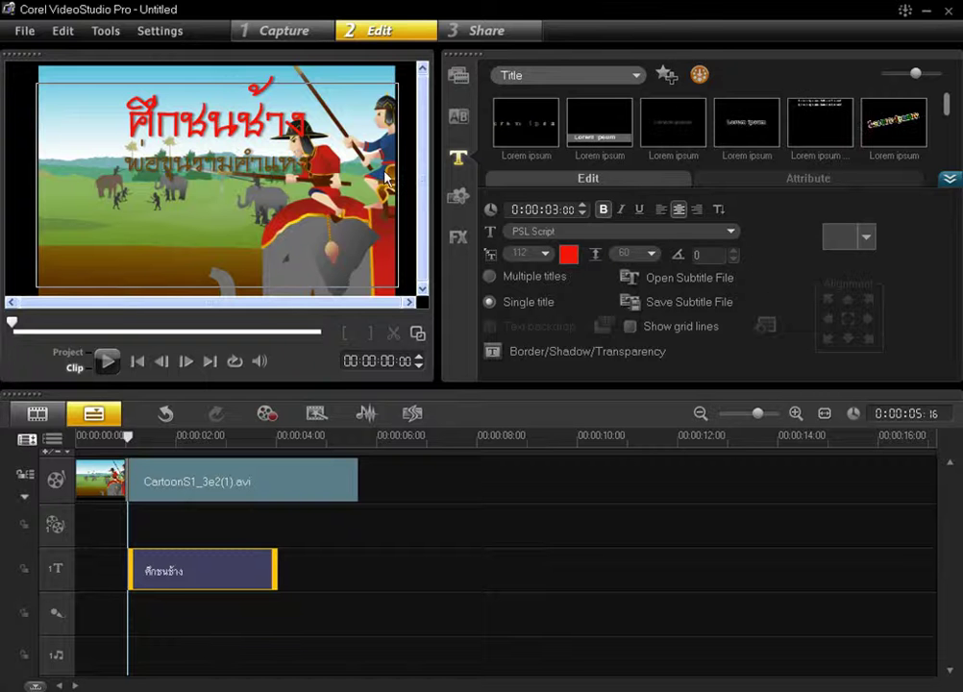
{"action": "left_click", "coordinate": [101, 148]}
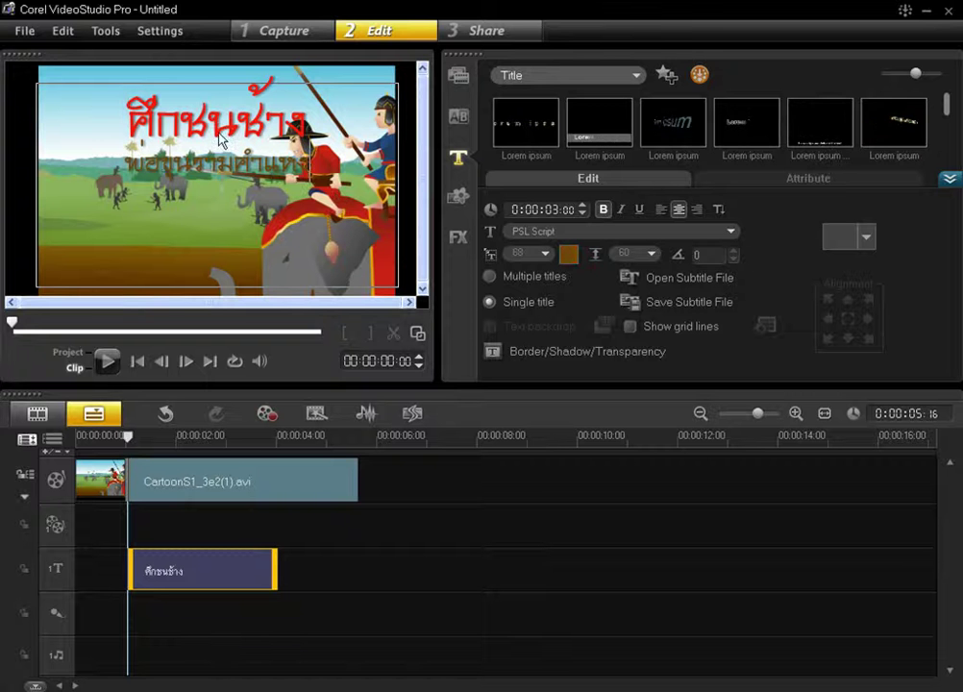
{"action": "left_click", "coordinate": [531, 278]}
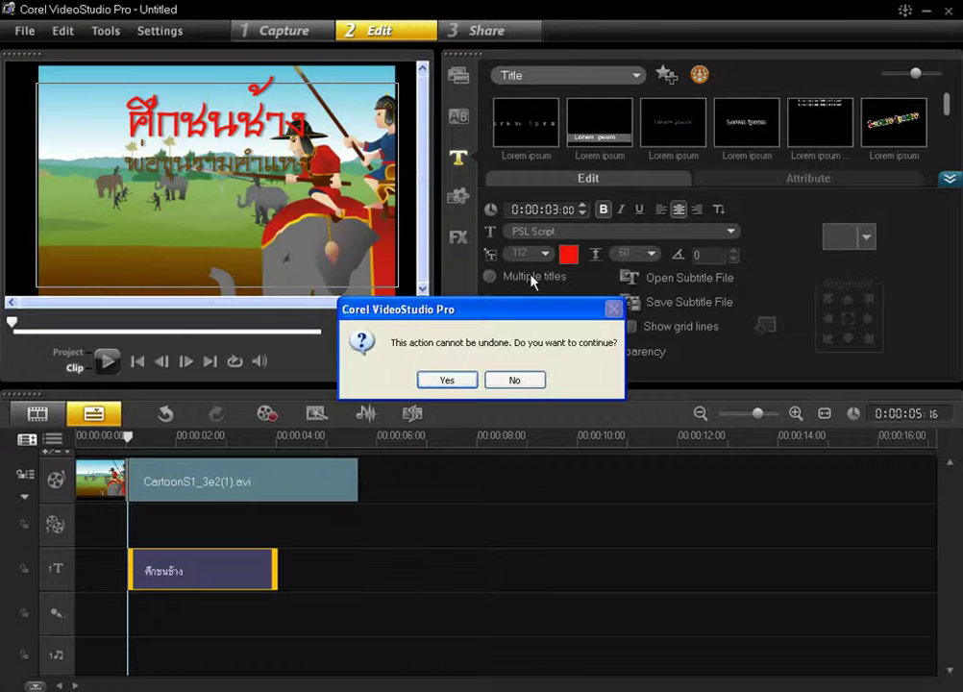
{"action": "left_click", "coordinate": [446, 381]}
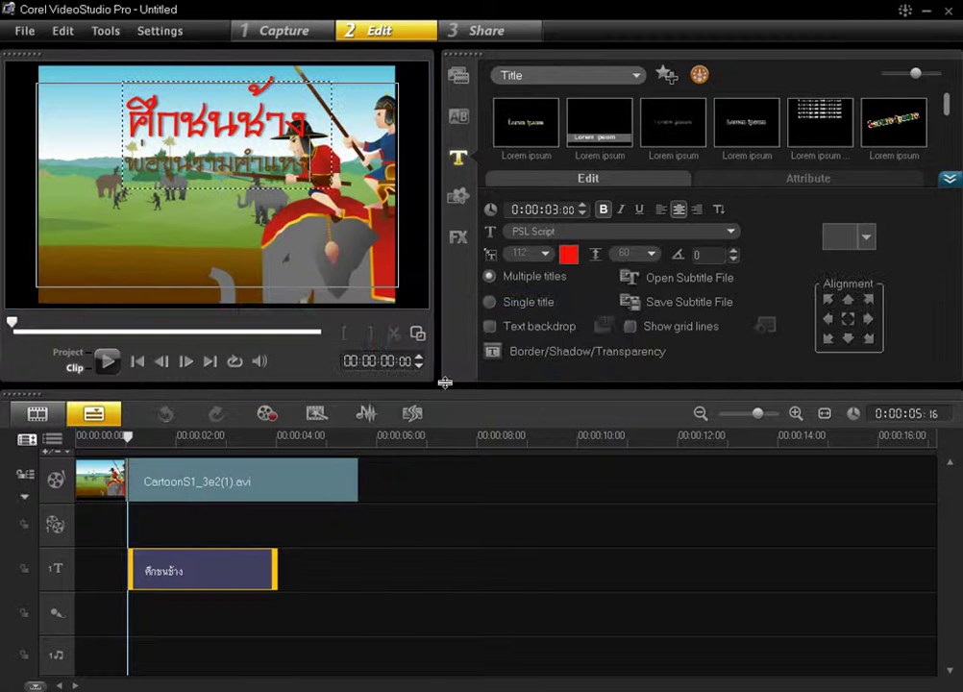
{"action": "left_click", "coordinate": [175, 232]}
{"action": "left_click_drag", "start_coordinate": [202, 146], "coordinate": [139, 113]}
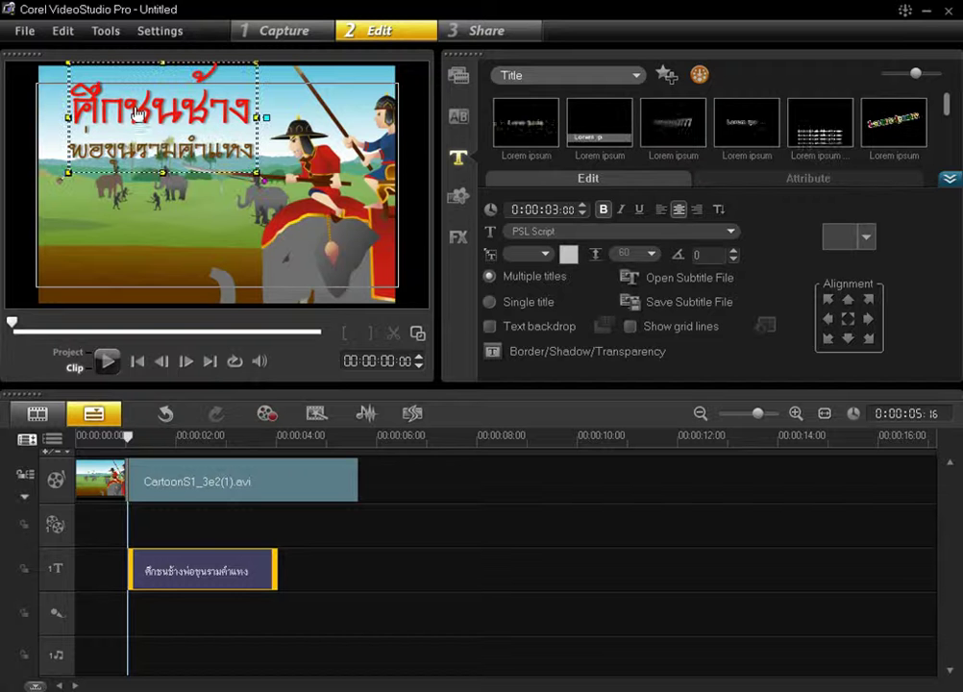
Try a separate title reading "ของไทย" in the lower part of the frame and delete it
{"action": "left_click", "coordinate": [131, 207]}
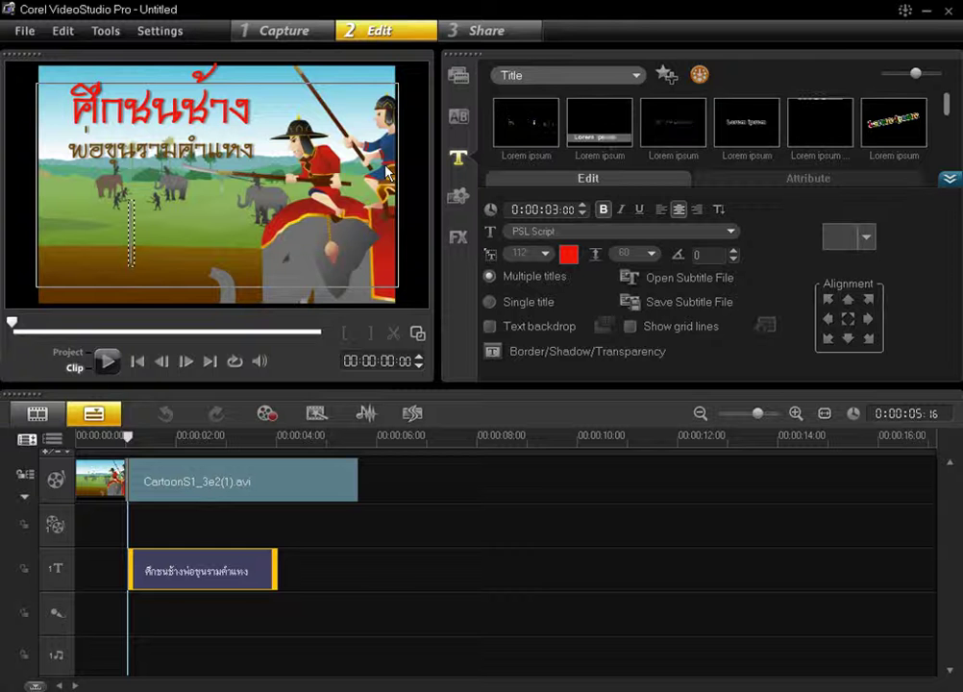
{"action": "type", "text": "ของ"}
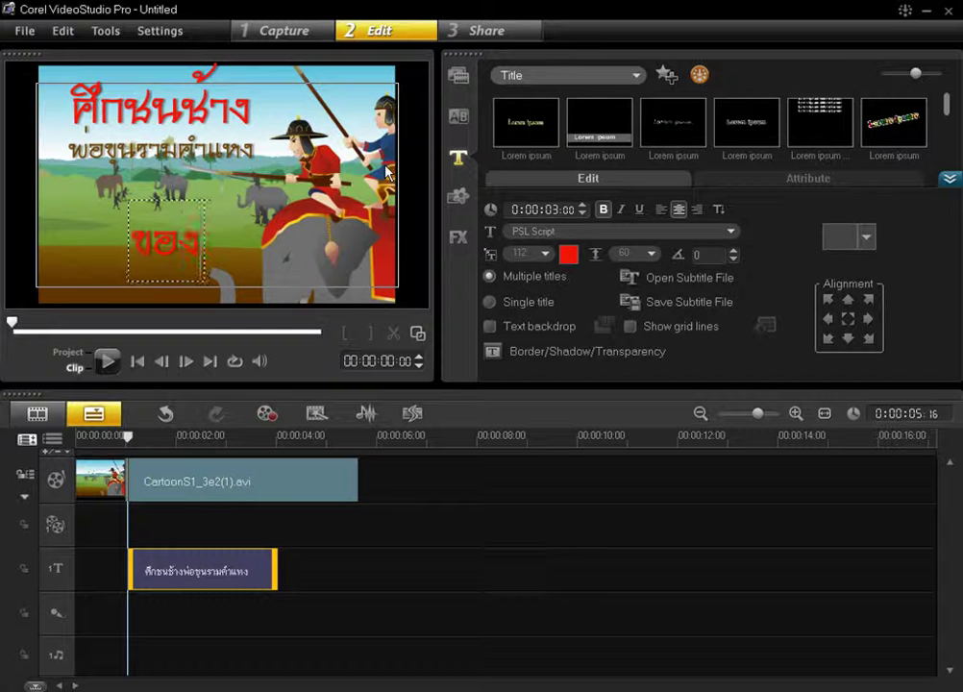
{"action": "type", "text": "ไทย"}
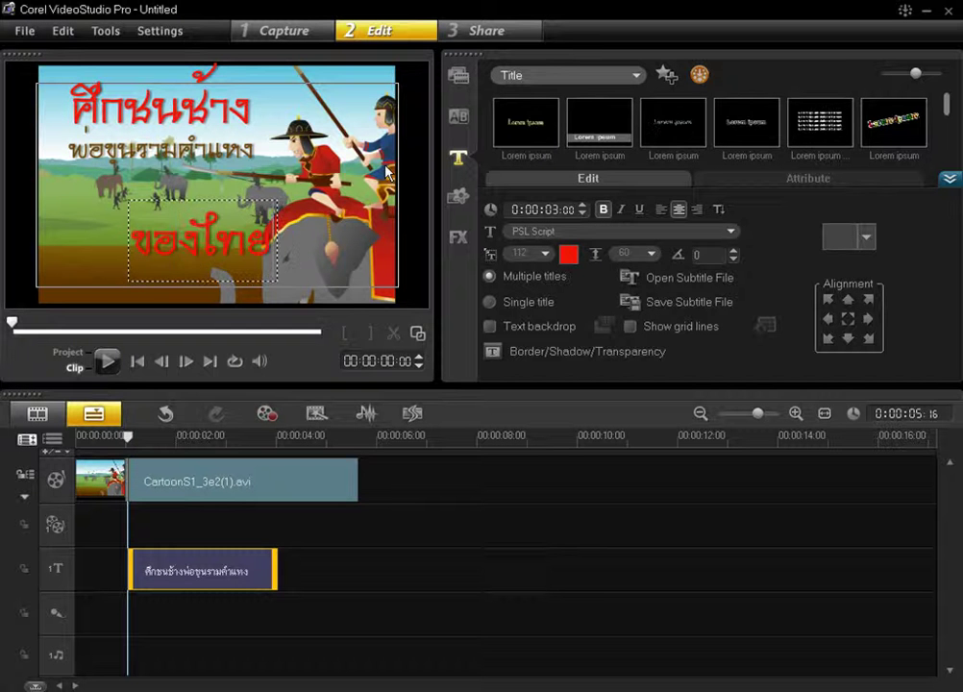
{"action": "left_click", "coordinate": [372, 202]}
{"action": "left_click_drag", "start_coordinate": [248, 246], "coordinate": [213, 262]}
{"action": "key", "text": "Delete"}
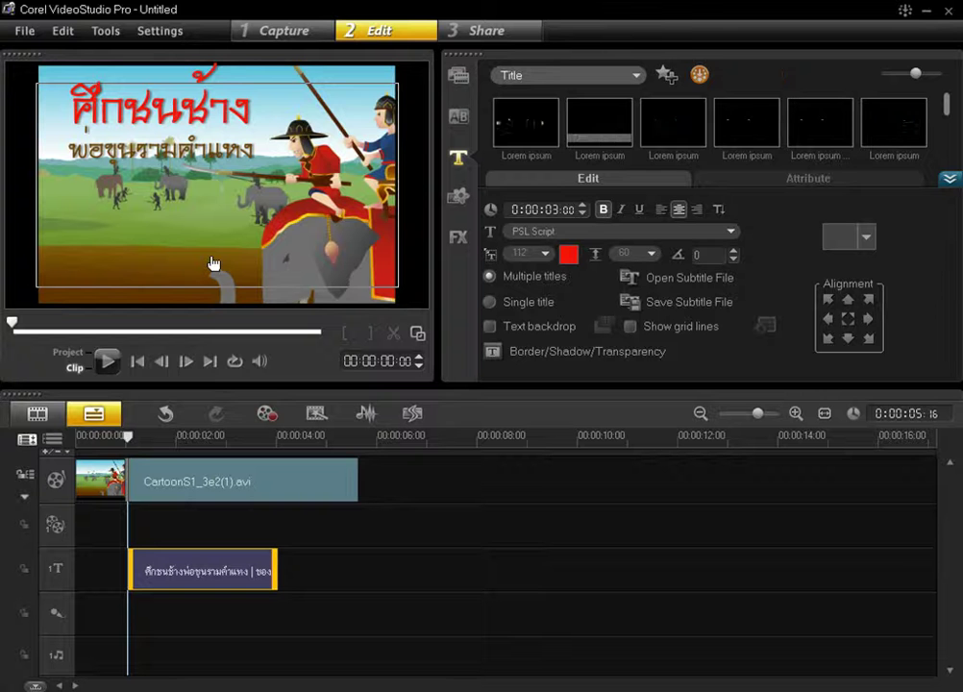
Recolour the second title line "พ่อขุนรามคำแหง" black
{"action": "left_click", "coordinate": [166, 152]}
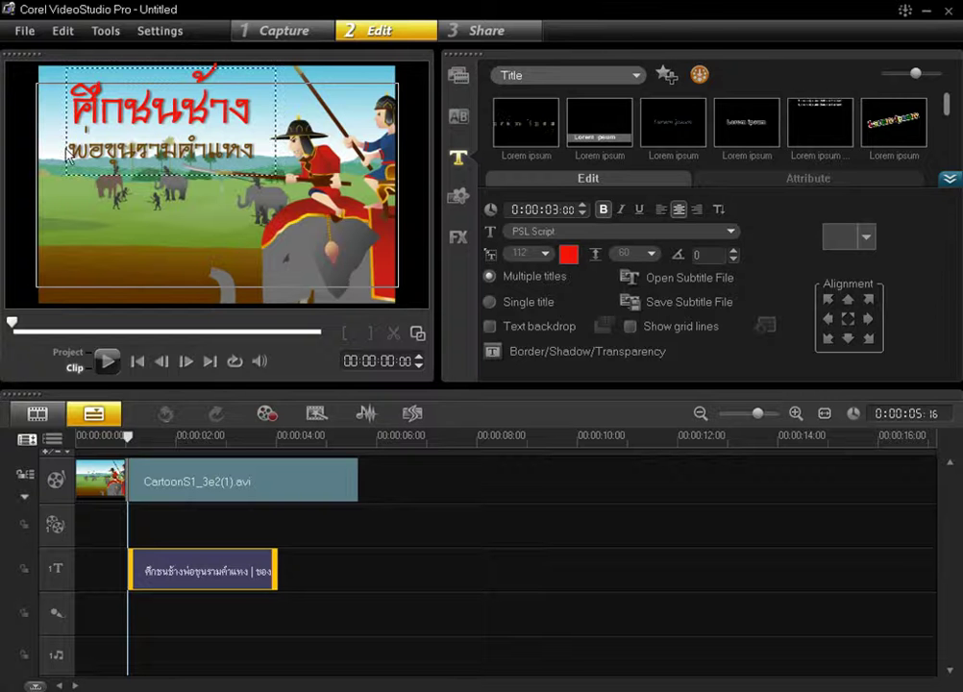
{"action": "double_click", "coordinate": [166, 151]}
{"action": "left_click_drag", "start_coordinate": [70, 154], "coordinate": [323, 160]}
{"action": "left_click", "coordinate": [571, 254]}
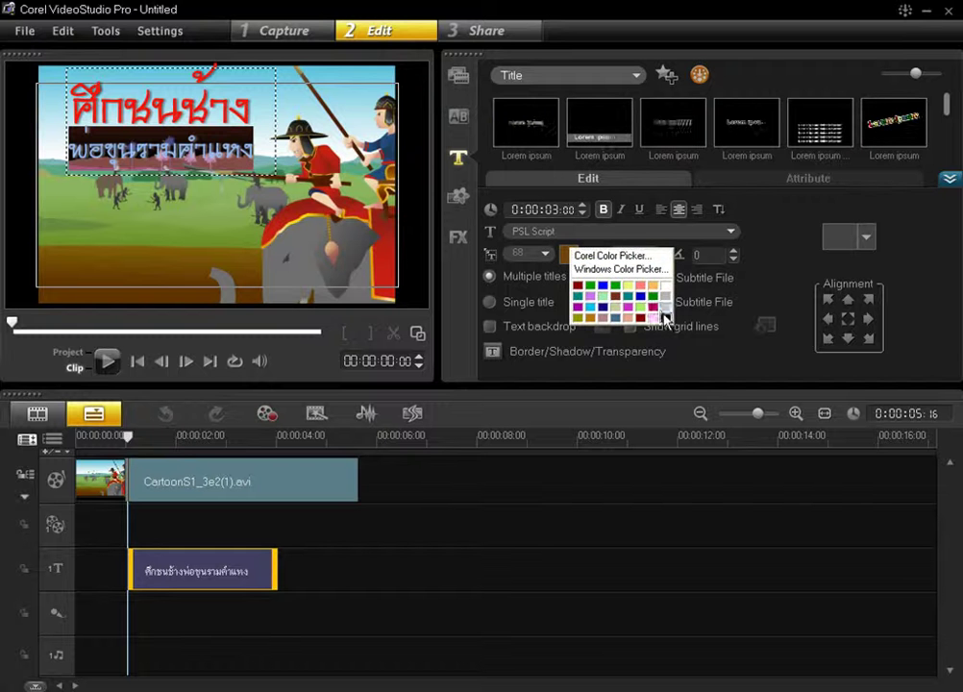
{"action": "left_click", "coordinate": [662, 311]}
{"action": "left_click", "coordinate": [139, 260]}
Reposition the two-line title in the upper-left area of the frame, shrinking it and slightly enlarging it again with its corner handle
{"action": "left_click", "coordinate": [182, 156]}
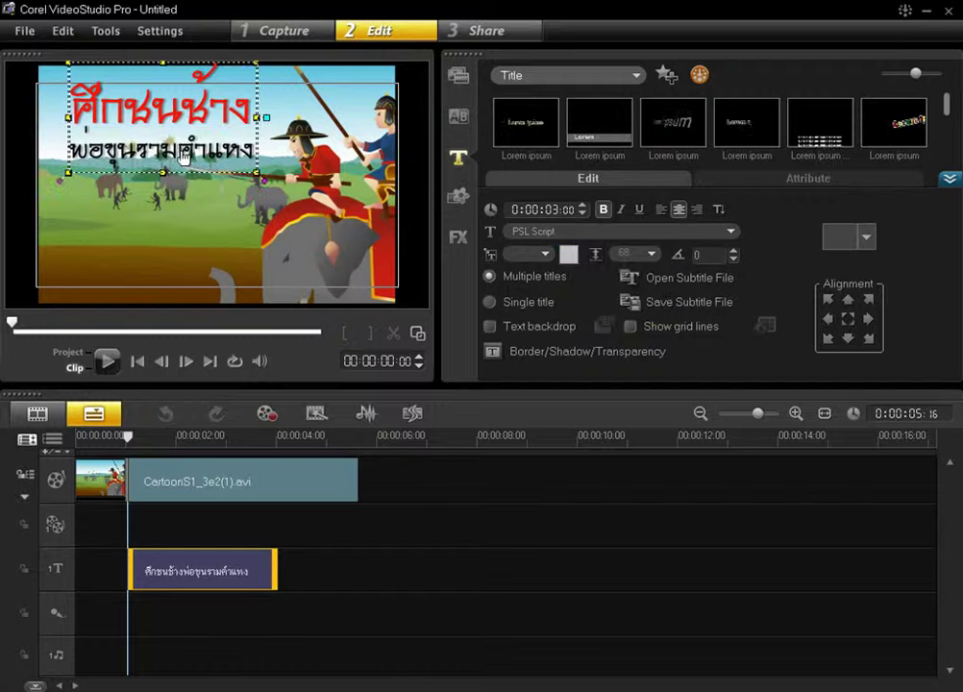
{"action": "left_click_drag", "start_coordinate": [182, 156], "coordinate": [194, 177]}
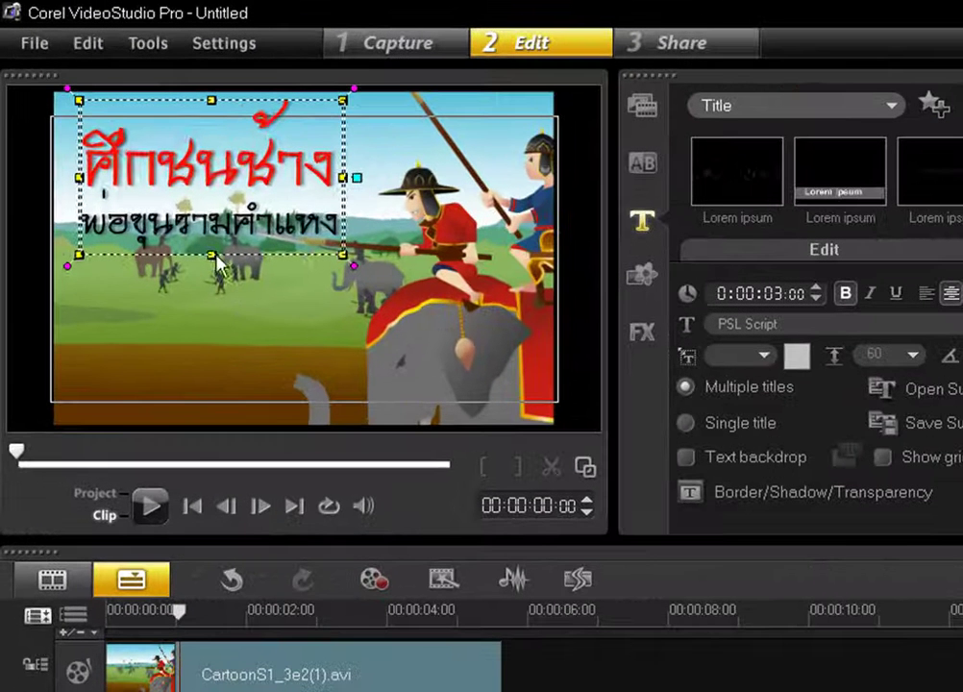
{"action": "left_click_drag", "start_coordinate": [180, 217], "coordinate": [179, 188]}
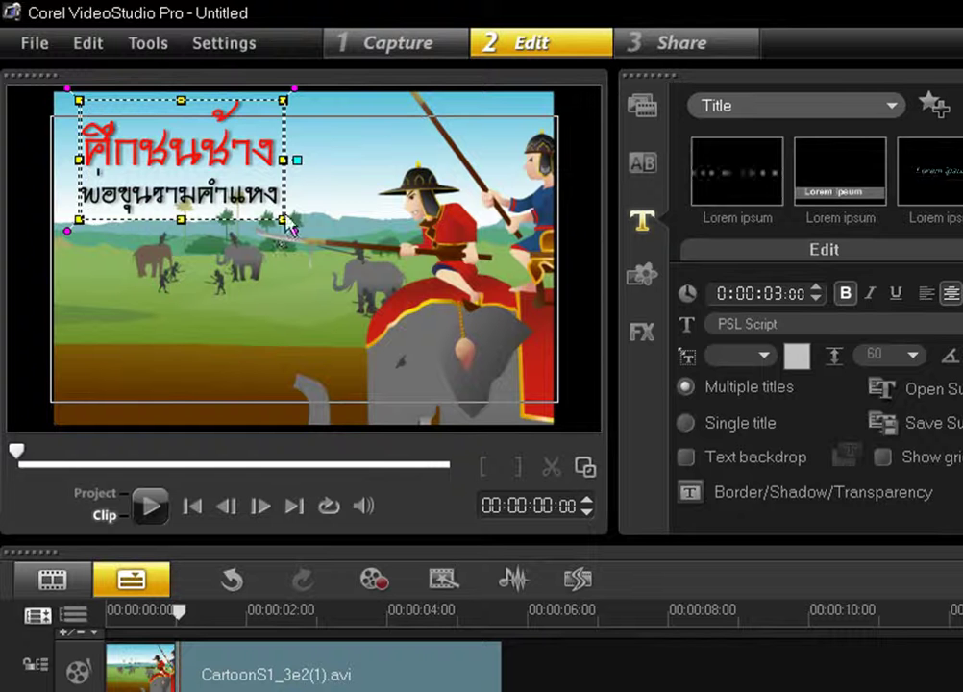
{"action": "left_click_drag", "start_coordinate": [289, 227], "coordinate": [320, 250]}
{"action": "left_click", "coordinate": [320, 250]}
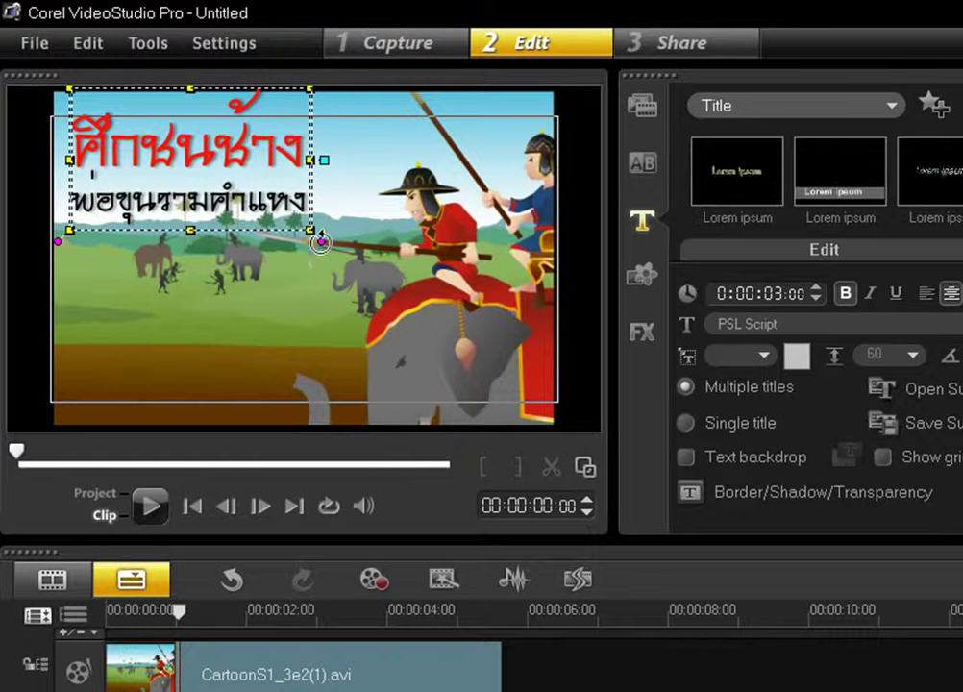
Tilt the two-line title slightly counter-clockwise, nudging it down, and adjust the offset of its drop shadow
{"action": "mouse_move", "coordinate": [322, 241]}
{"action": "left_mouse_down"}
{"action": "mouse_move", "coordinate": [275, 316]}
{"action": "mouse_move", "coordinate": [294, 297]}
{"action": "mouse_move", "coordinate": [233, 293]}
{"action": "mouse_move", "coordinate": [264, 255]}
{"action": "mouse_move", "coordinate": [285, 189]}
{"action": "mouse_move", "coordinate": [293, 241]}
{"action": "mouse_move", "coordinate": [337, 234]}
{"action": "mouse_move", "coordinate": [334, 266]}
{"action": "mouse_move", "coordinate": [318, 216]}
{"action": "mouse_move", "coordinate": [320, 230]}
{"action": "left_mouse_up"}
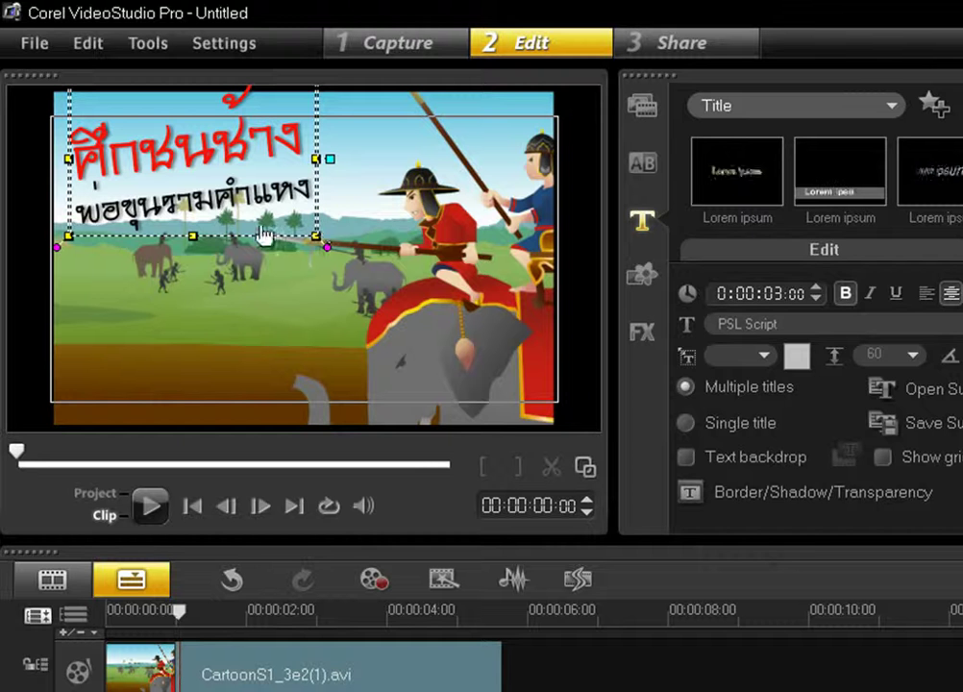
{"action": "left_click_drag", "start_coordinate": [259, 231], "coordinate": [261, 239]}
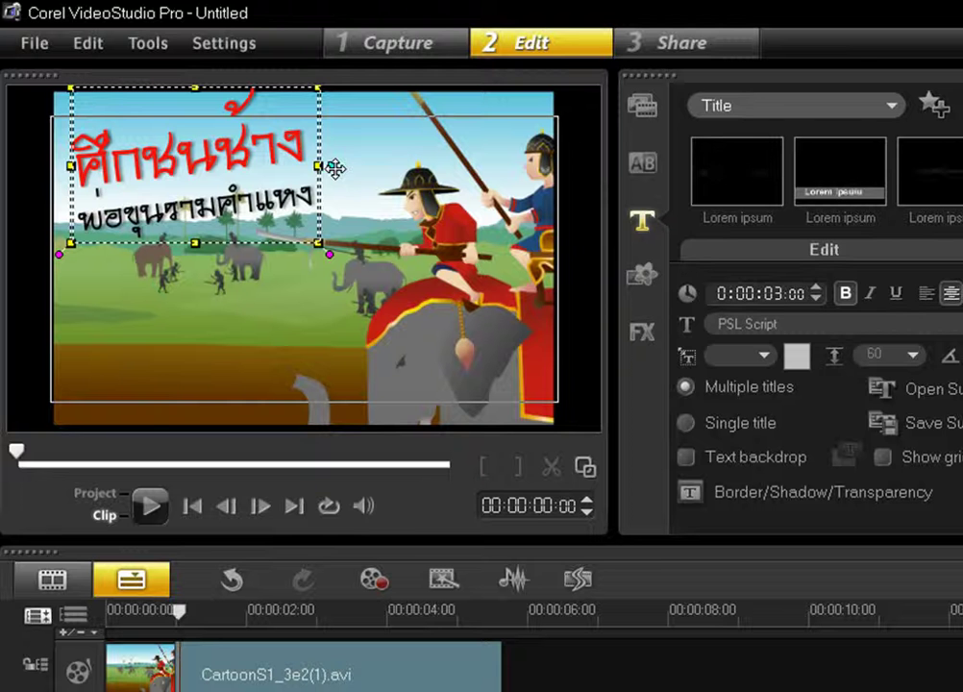
{"action": "mouse_move", "coordinate": [334, 169]}
{"action": "left_mouse_down"}
{"action": "mouse_move", "coordinate": [410, 151]}
{"action": "mouse_move", "coordinate": [351, 148]}
{"action": "mouse_move", "coordinate": [327, 169]}
{"action": "mouse_move", "coordinate": [368, 205]}
{"action": "mouse_move", "coordinate": [387, 157]}
{"action": "mouse_move", "coordinate": [333, 146]}
{"action": "mouse_move", "coordinate": [327, 172]}
{"action": "mouse_move", "coordinate": [368, 175]}
{"action": "mouse_move", "coordinate": [370, 162]}
{"action": "mouse_move", "coordinate": [328, 161]}
{"action": "left_mouse_up"}
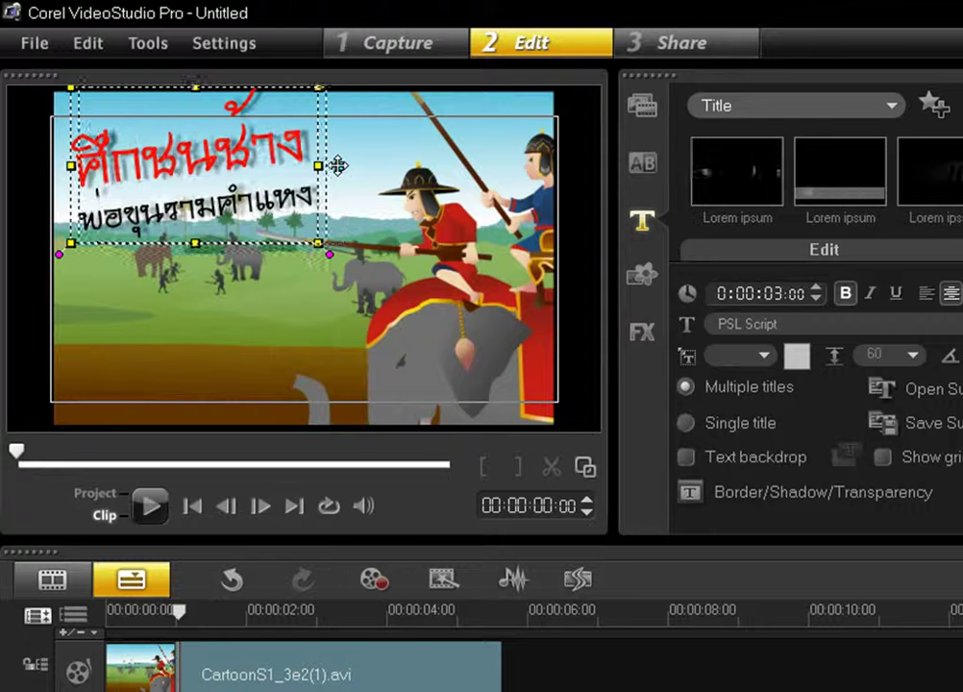